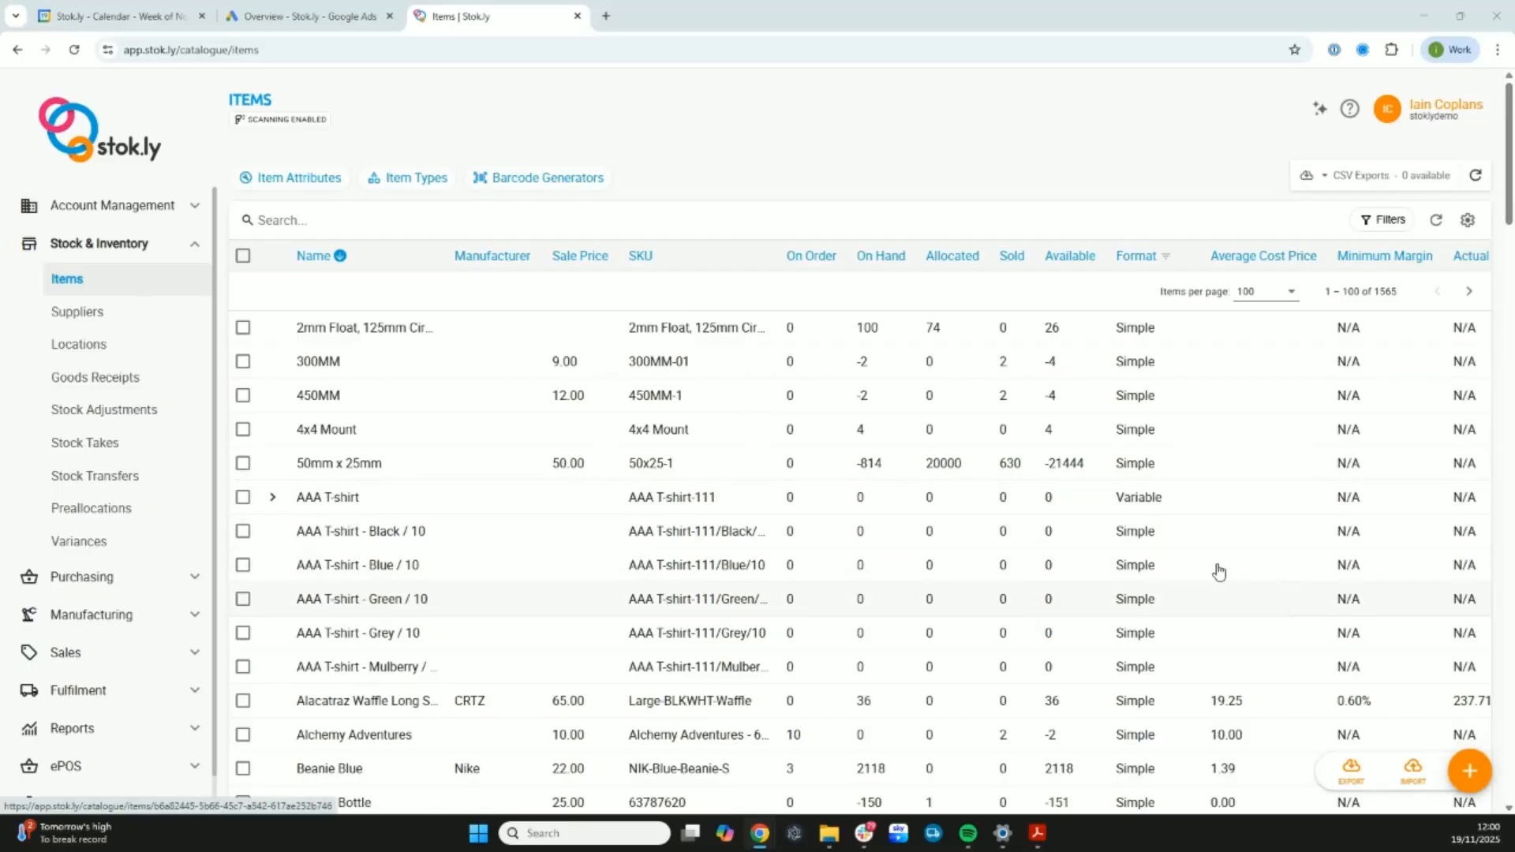
- Search the item attributes for "danc" and review the allowed values of Dance Shoe Colour and Dance Shoe Size
{"action": "left_click", "coordinate": [299, 180]}
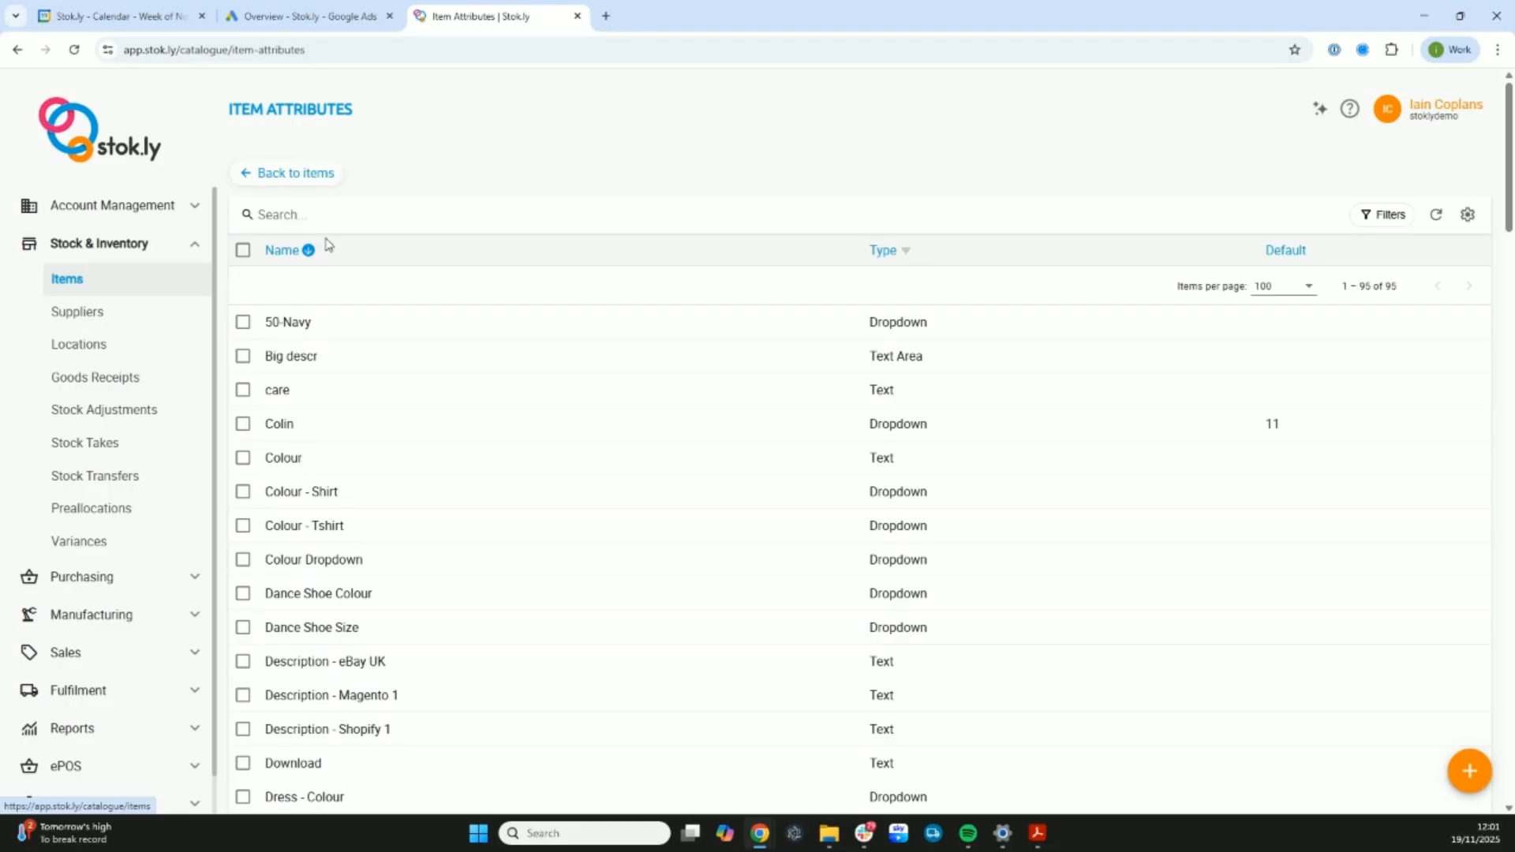
{"action": "type", "text": "danc"}
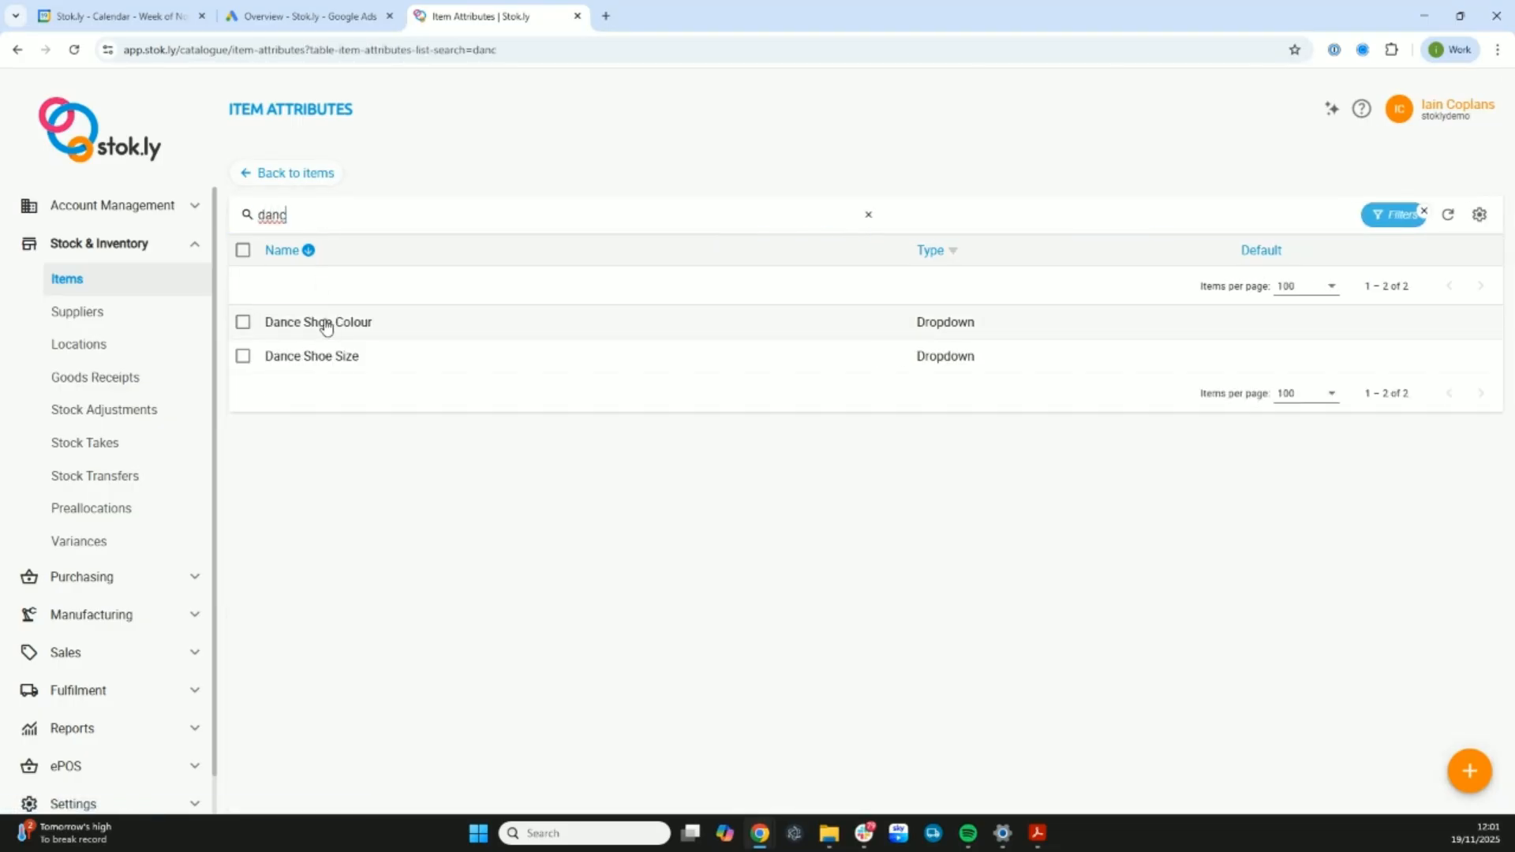
{"action": "left_click", "coordinate": [366, 326]}
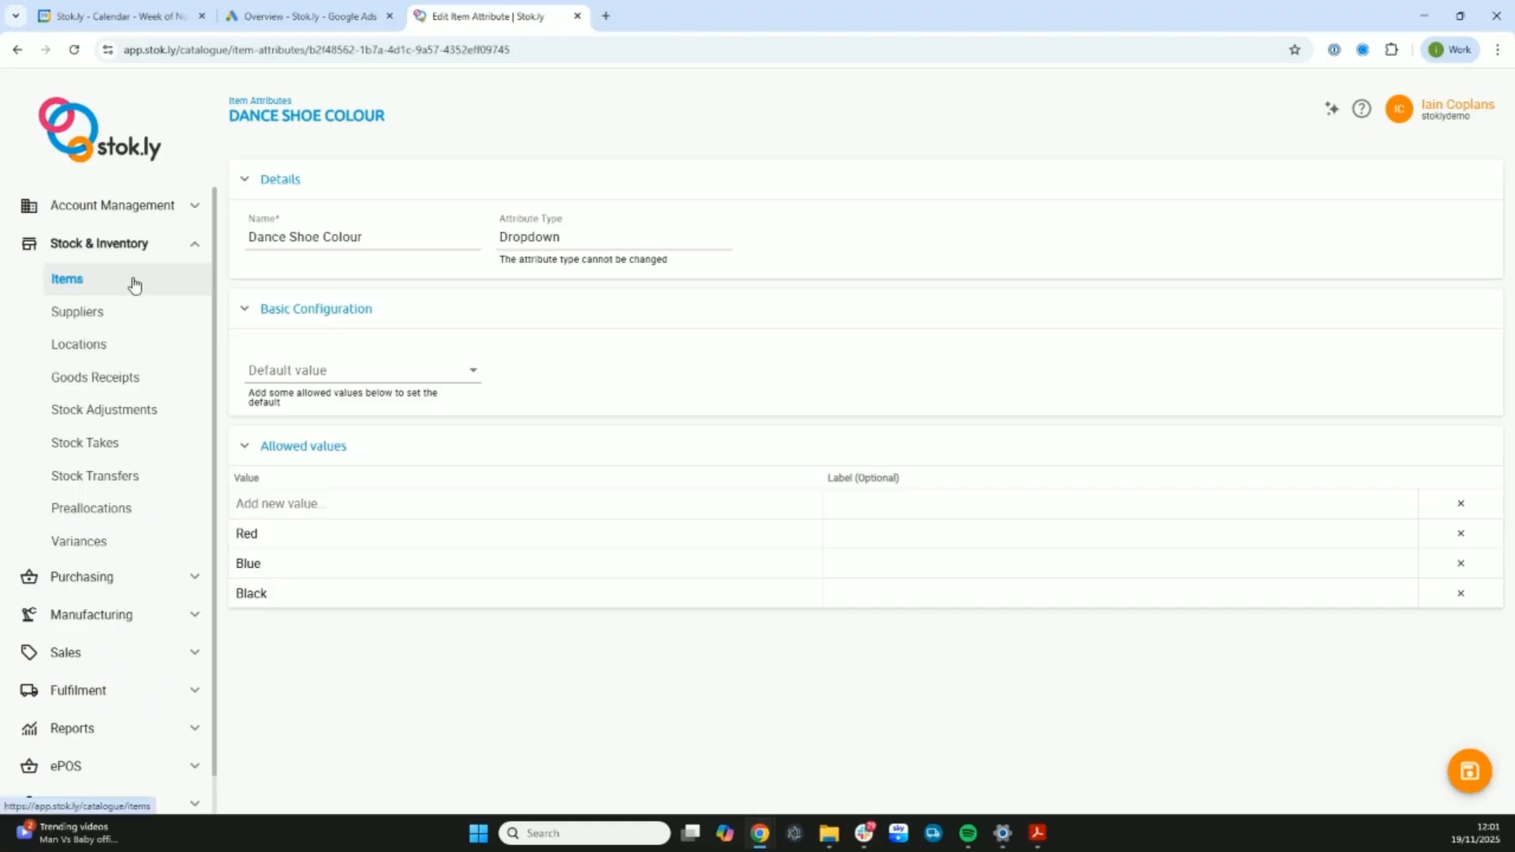
{"action": "left_click", "coordinate": [17, 49]}
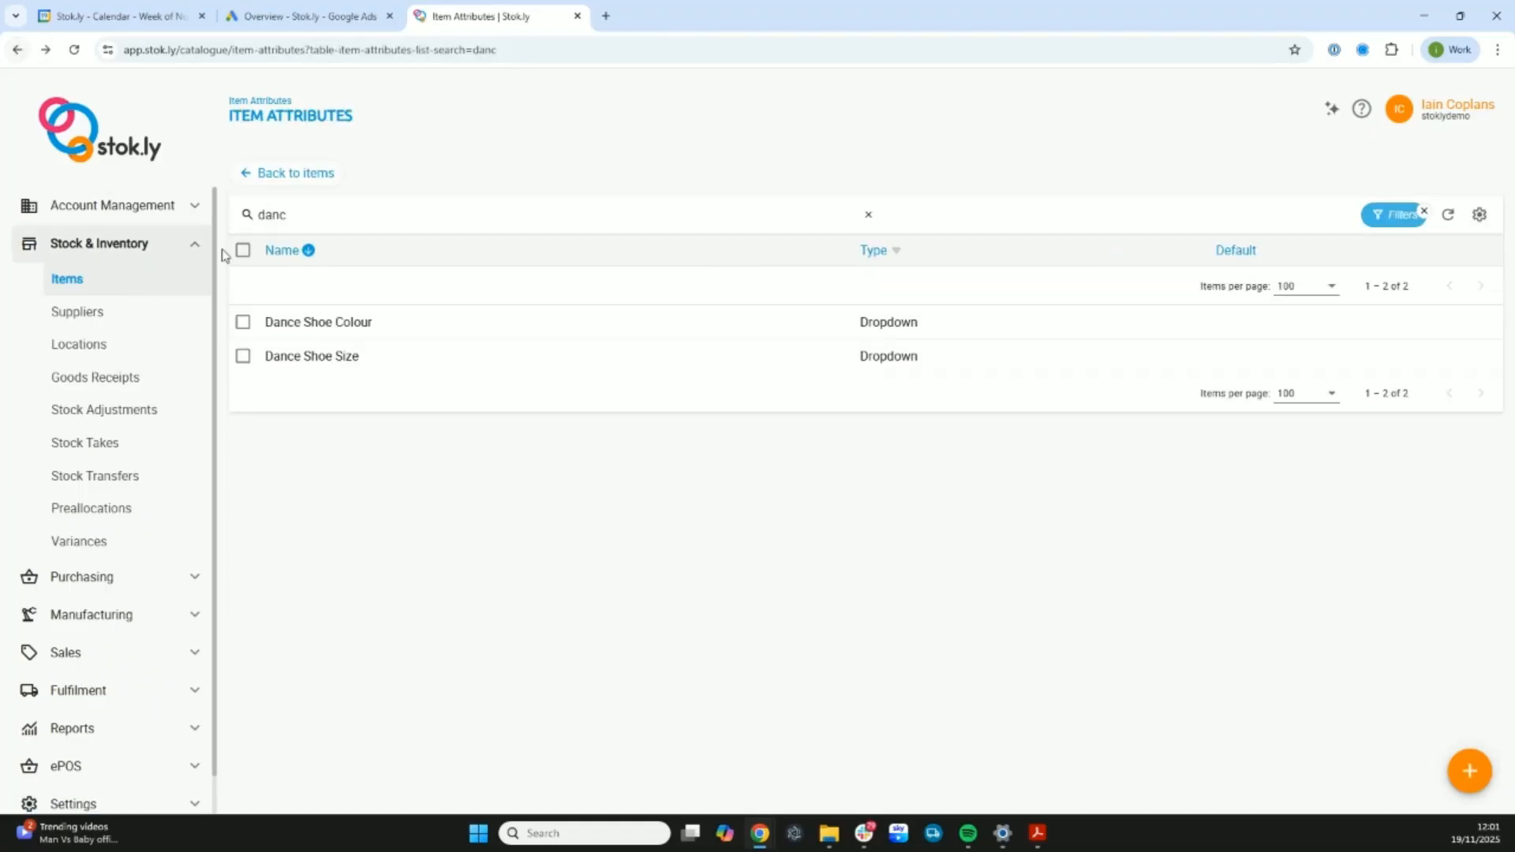
{"action": "left_click", "coordinate": [322, 356]}
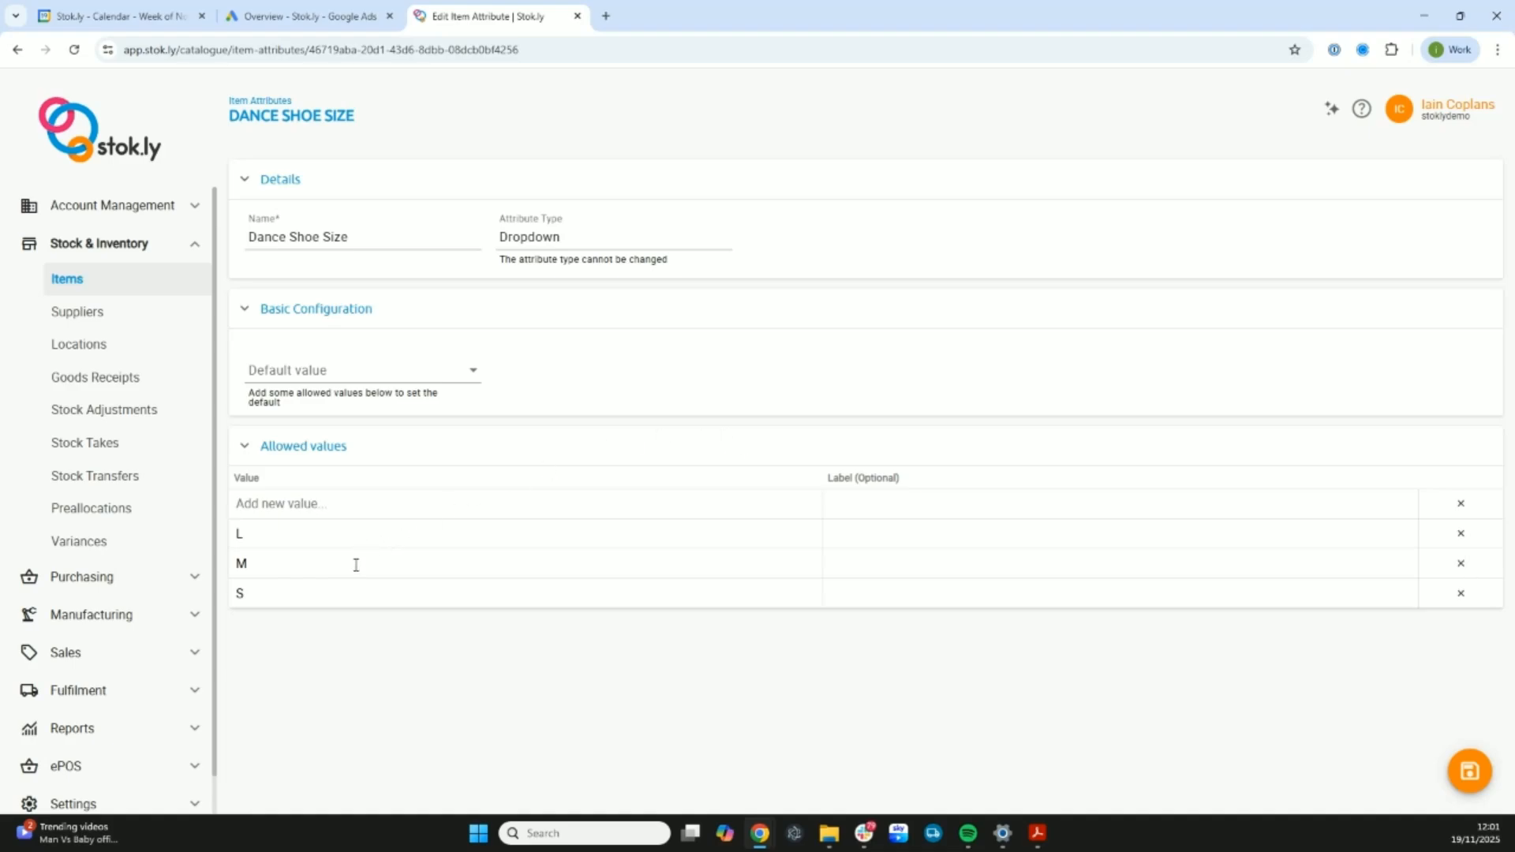
- Start a new catalogue item with the Variable format and the item type Shoe
{"action": "left_click", "coordinate": [102, 280]}
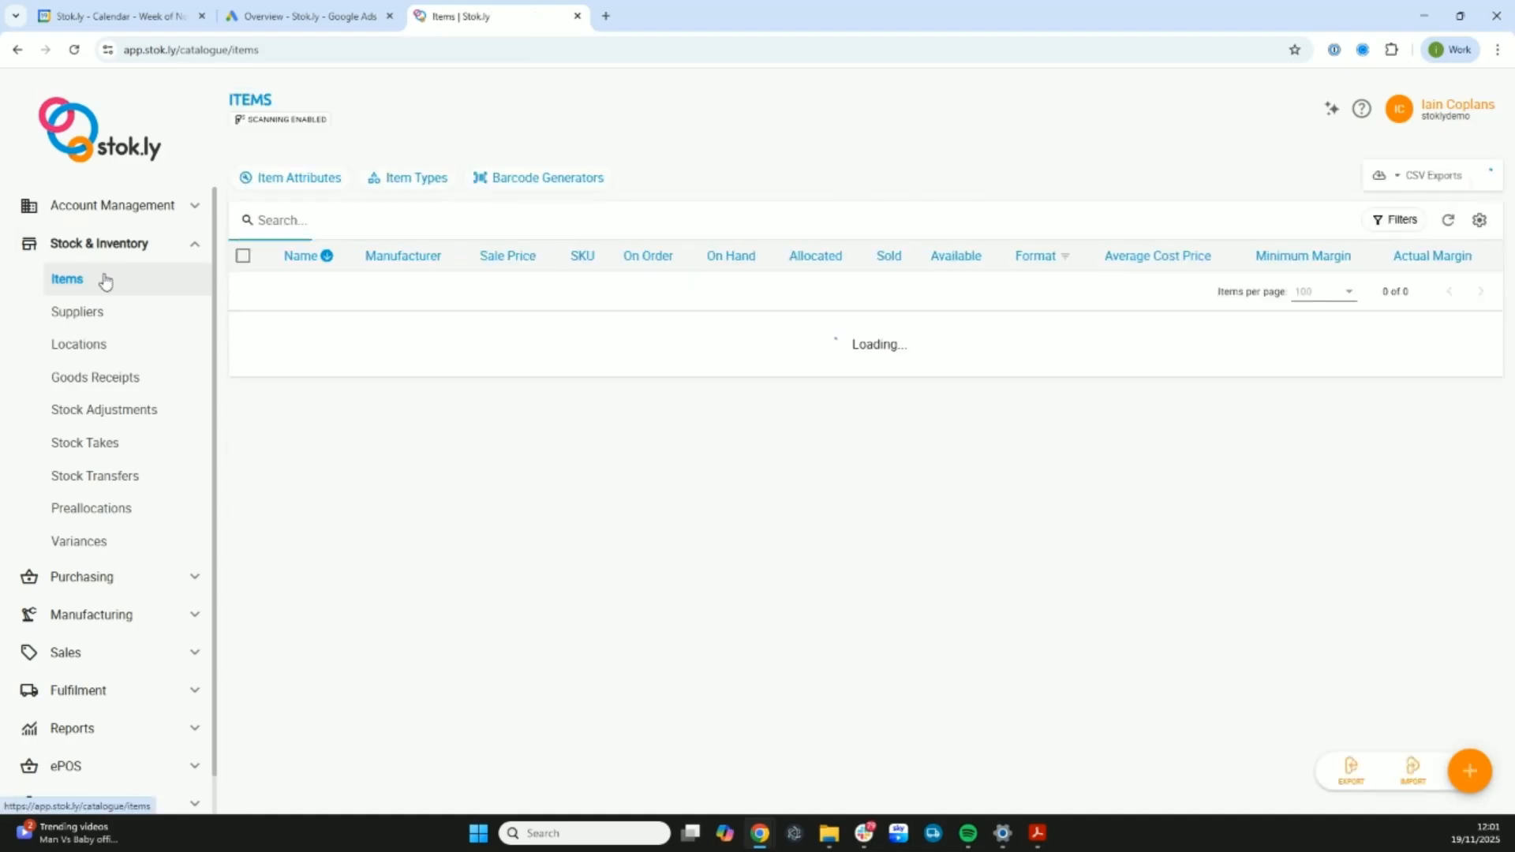
{"action": "left_click", "coordinate": [1469, 773]}
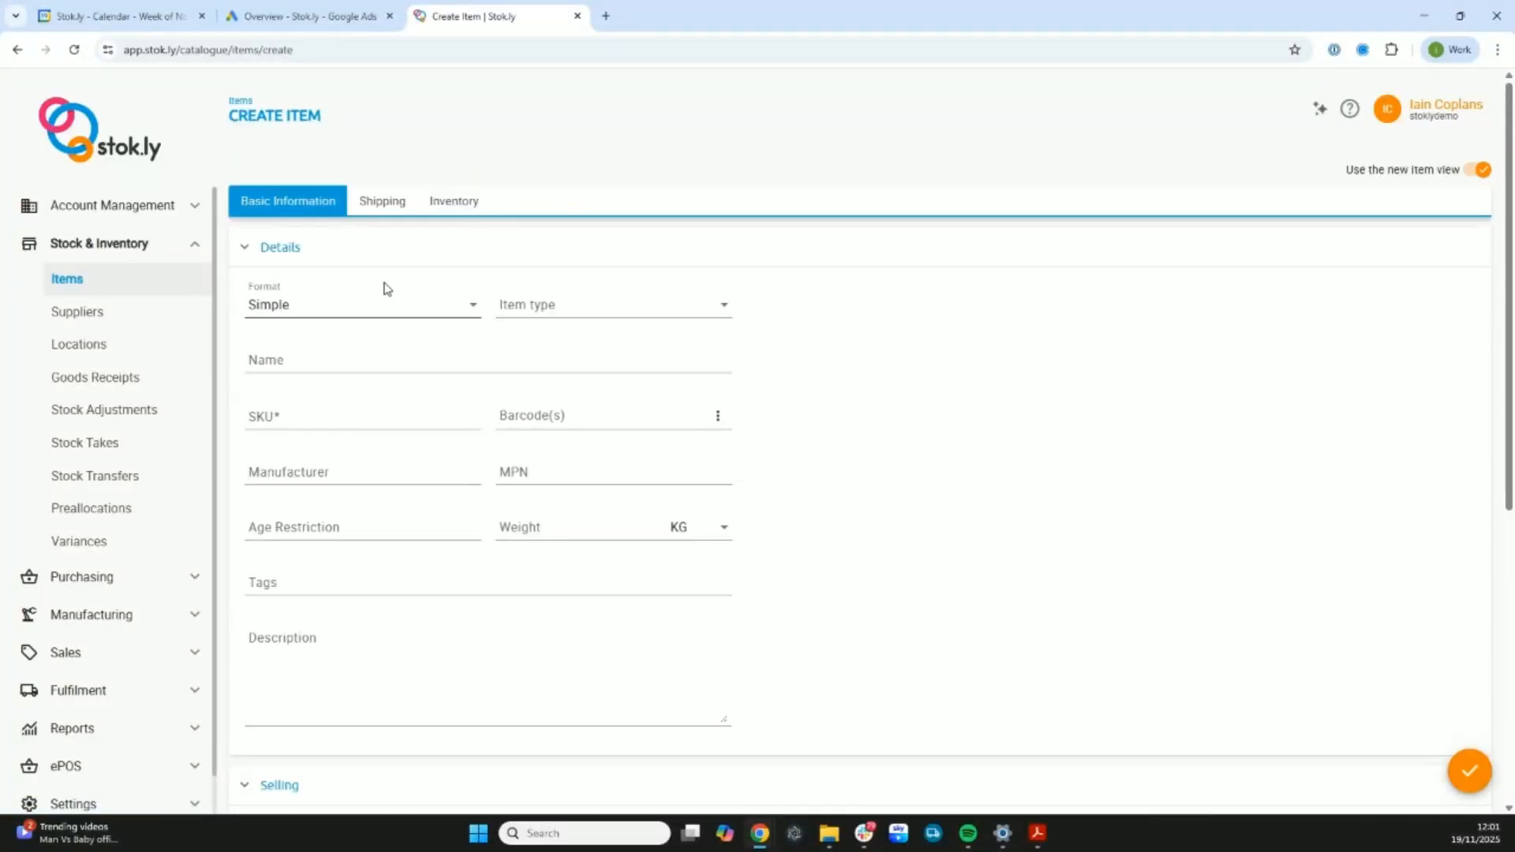
{"action": "left_click", "coordinate": [381, 306]}
{"action": "left_click", "coordinate": [331, 455]}
{"action": "left_click", "coordinate": [570, 308]}
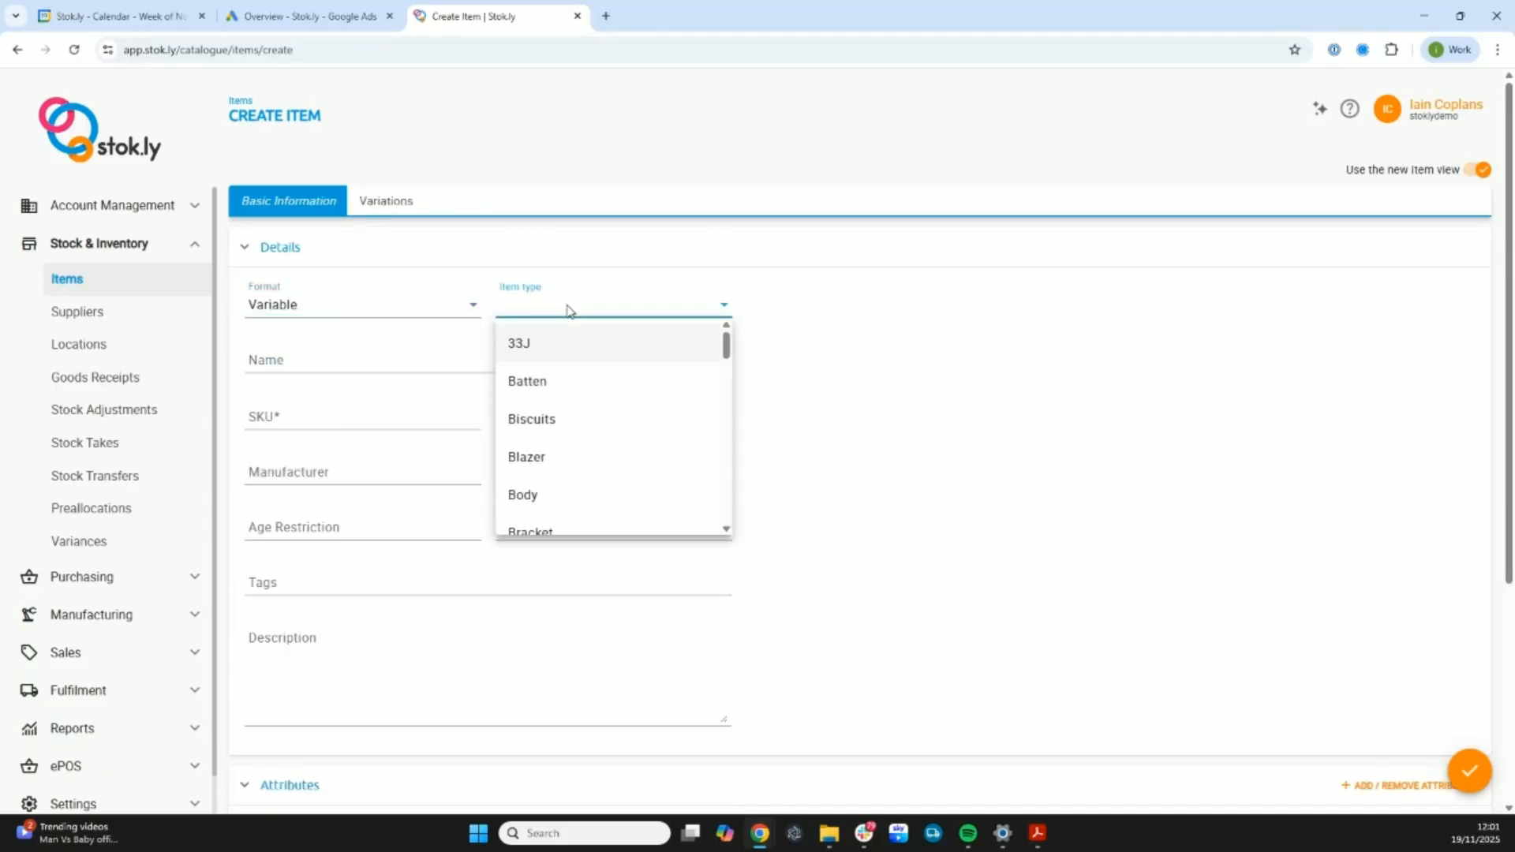
{"action": "scroll", "coordinate": [548, 389], "scroll_direction": "down", "scroll_amount": 5}
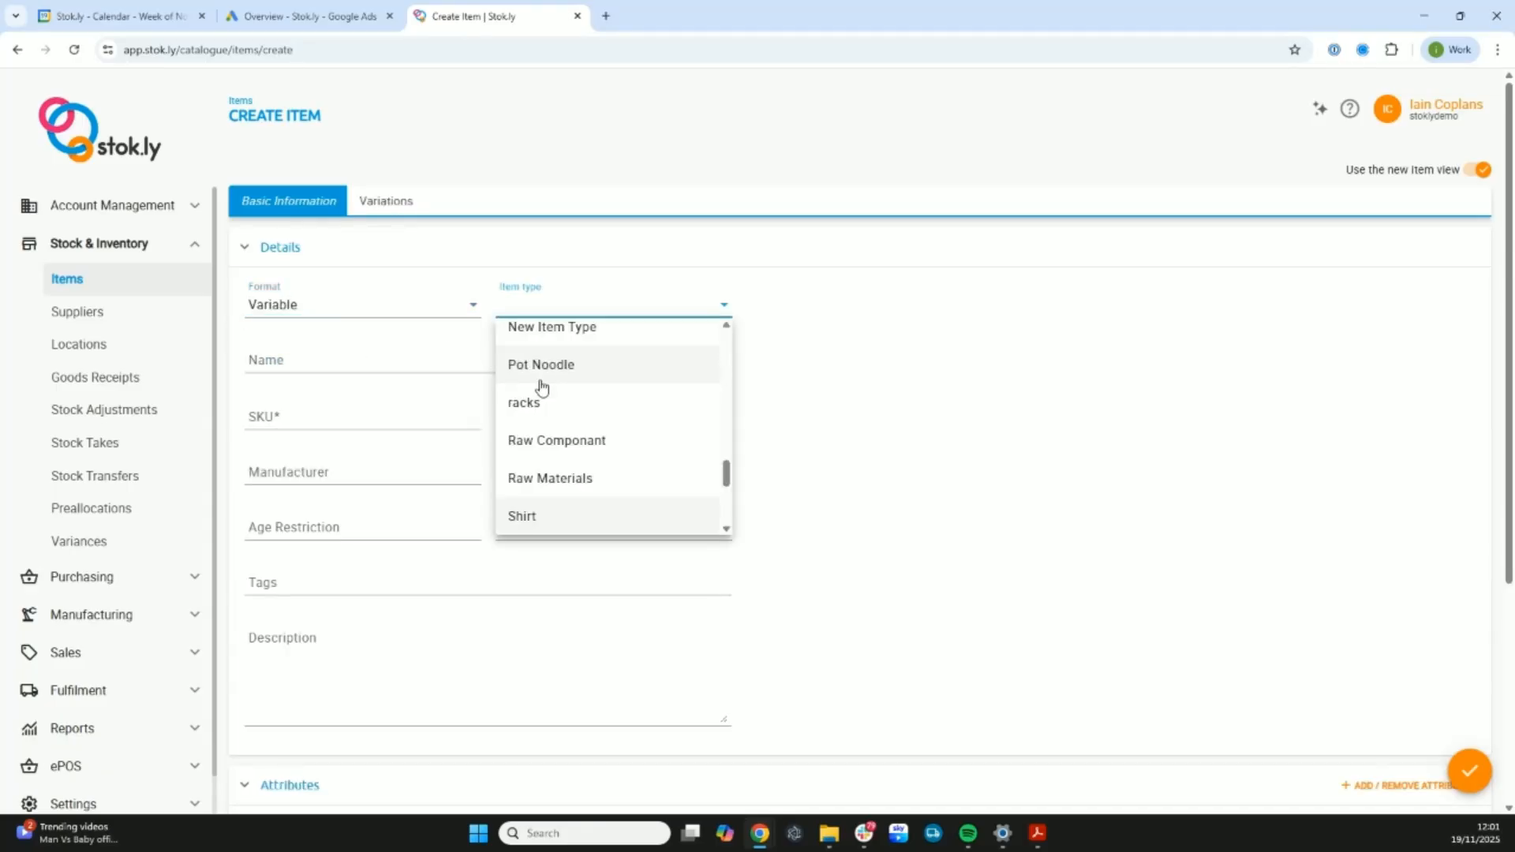
{"action": "scroll", "coordinate": [542, 387], "scroll_direction": "down", "scroll_amount": 1}
{"action": "left_click", "coordinate": [565, 474]}
- Name the item "New dance Shoe" and give it the SKU NDS-111
{"action": "left_click", "coordinate": [370, 359]}
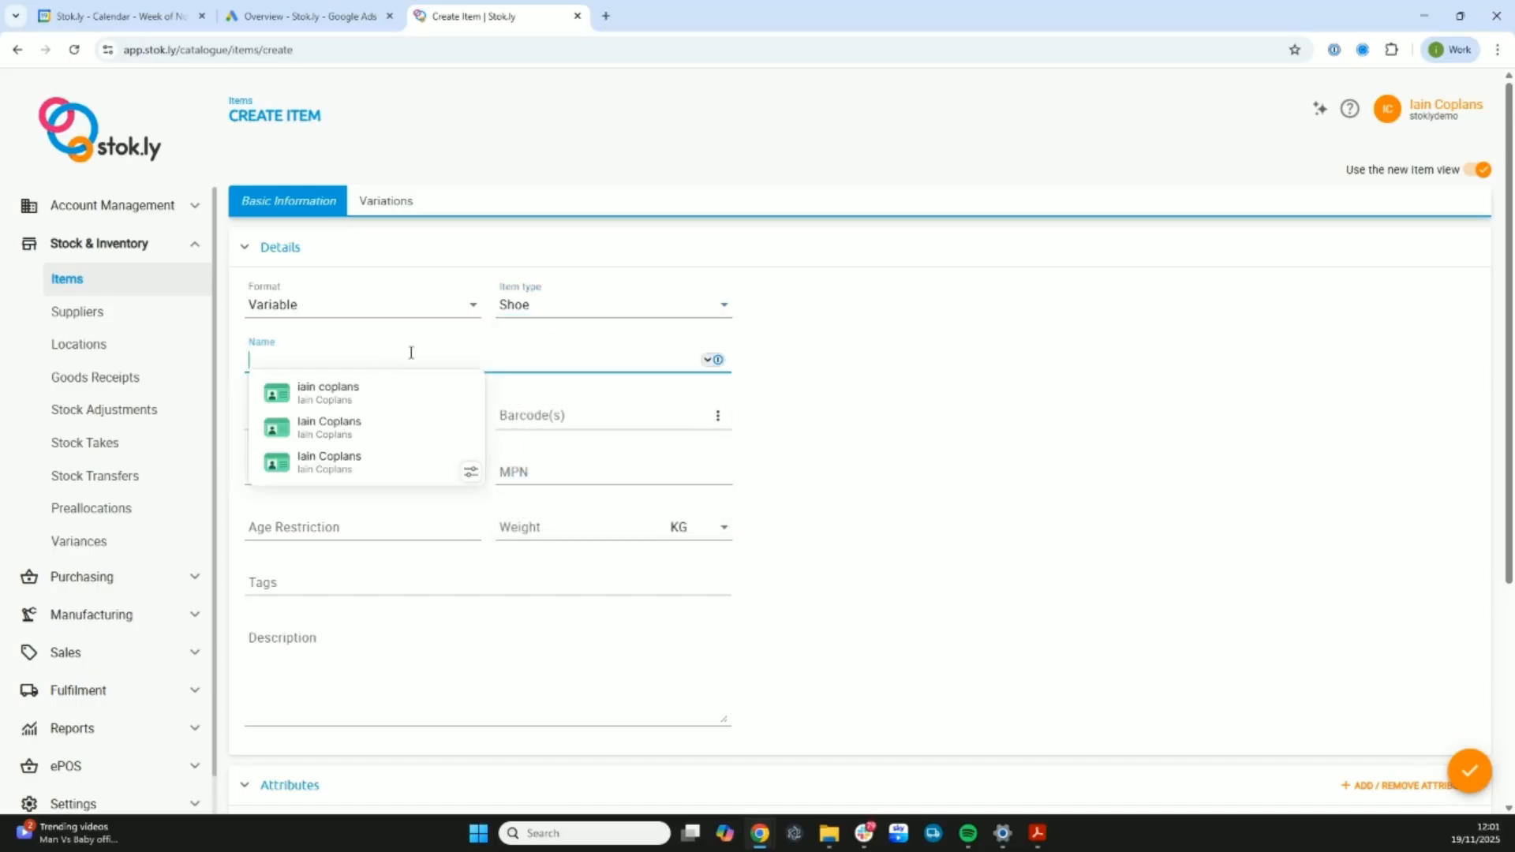
{"action": "type", "text": "New da"}
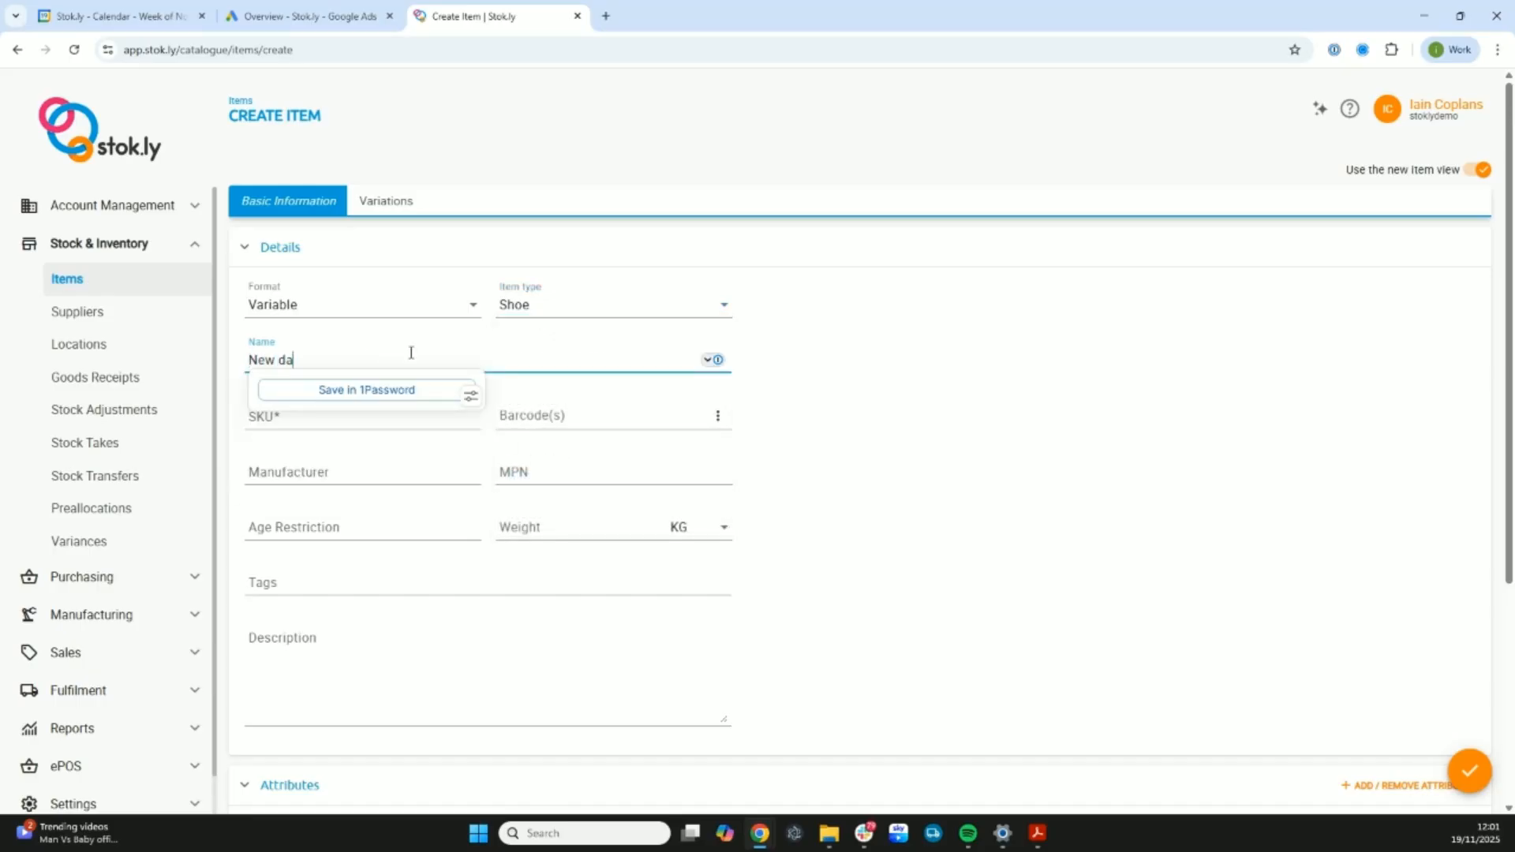
{"action": "type", "text": "nce Shoe"}
{"action": "key", "text": "Tab"}
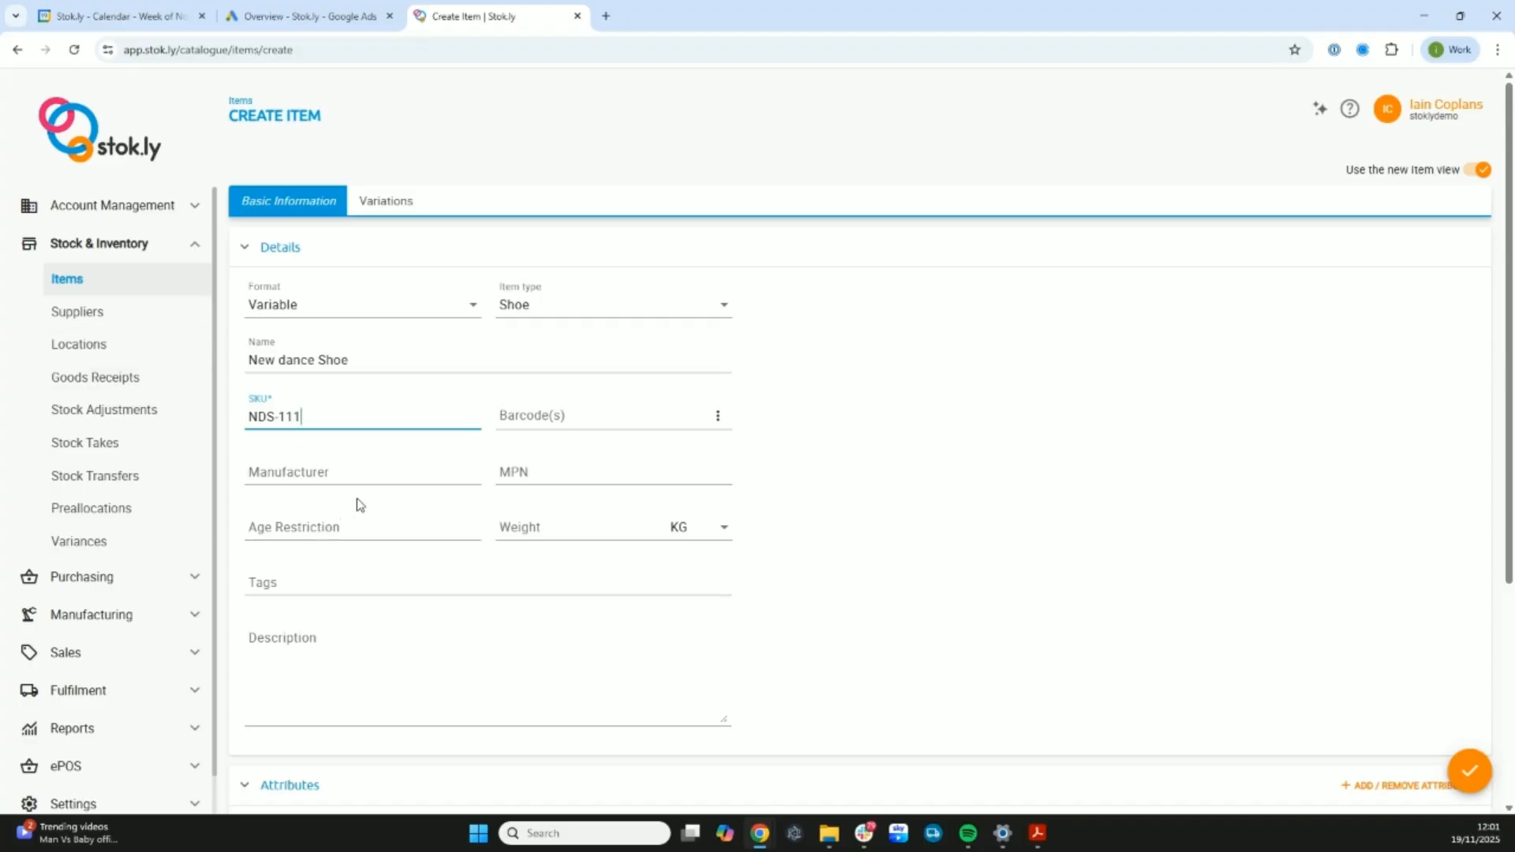
- Set Dance Shoe Colour and Dance Shoe Size as the variable attributes for the item's variations
{"action": "scroll", "coordinate": [415, 342], "scroll_direction": "down", "scroll_amount": 4}
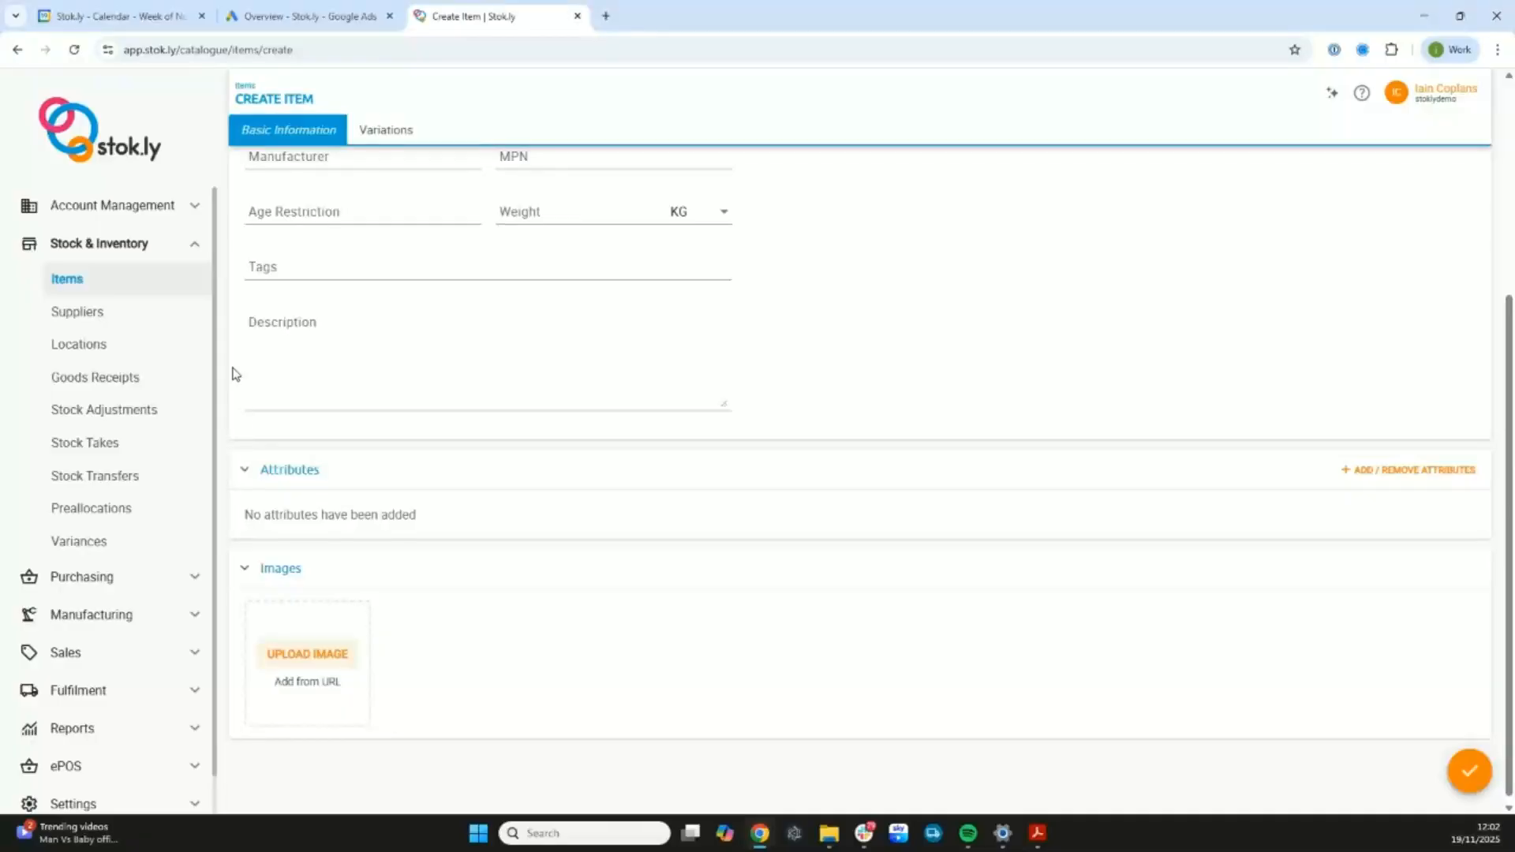
{"action": "left_click", "coordinate": [395, 131]}
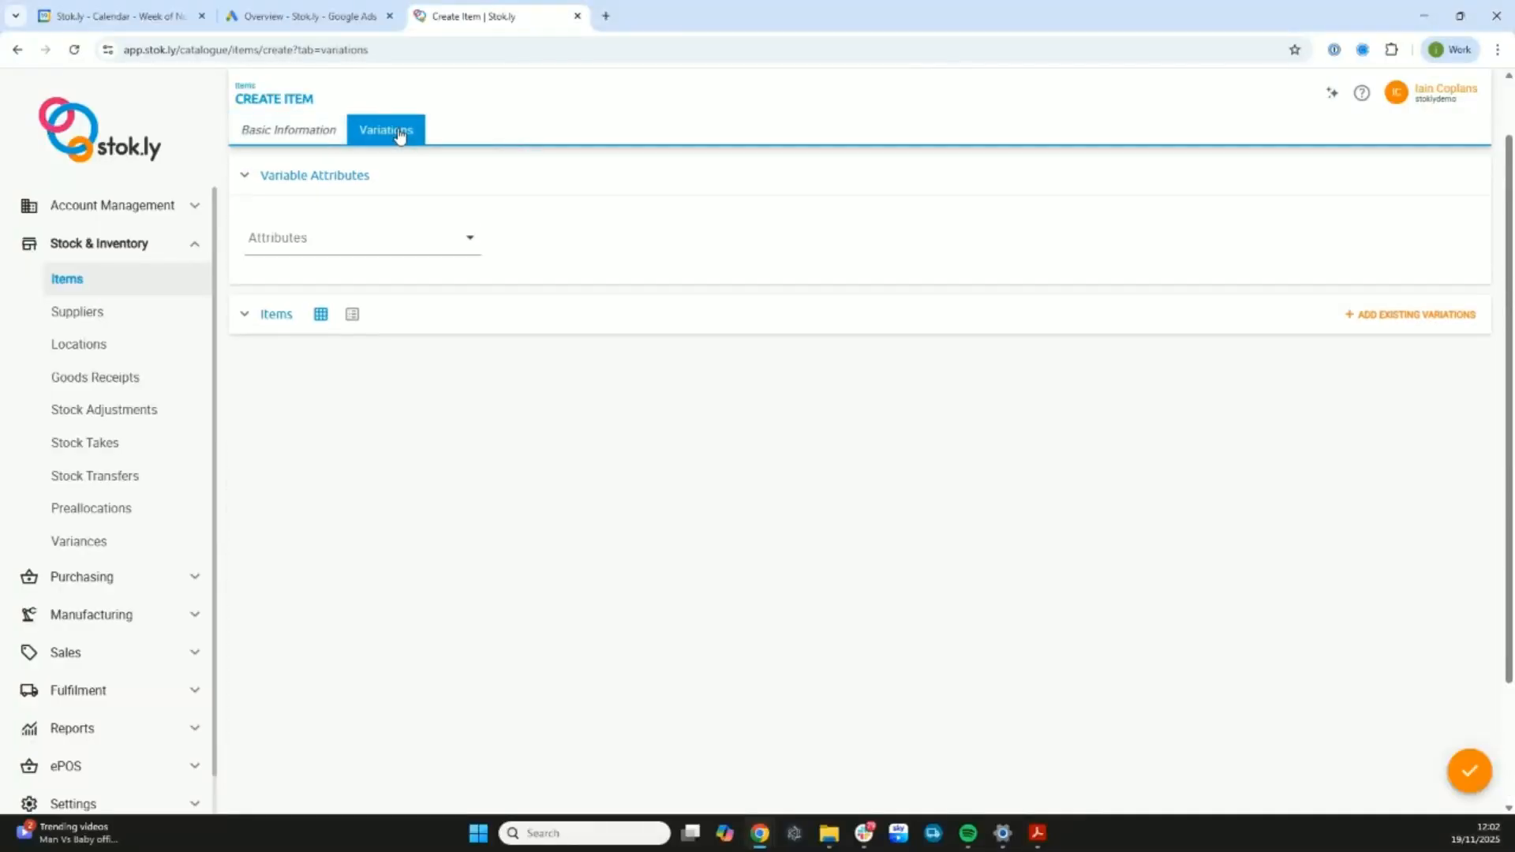
{"action": "left_click", "coordinate": [343, 239]}
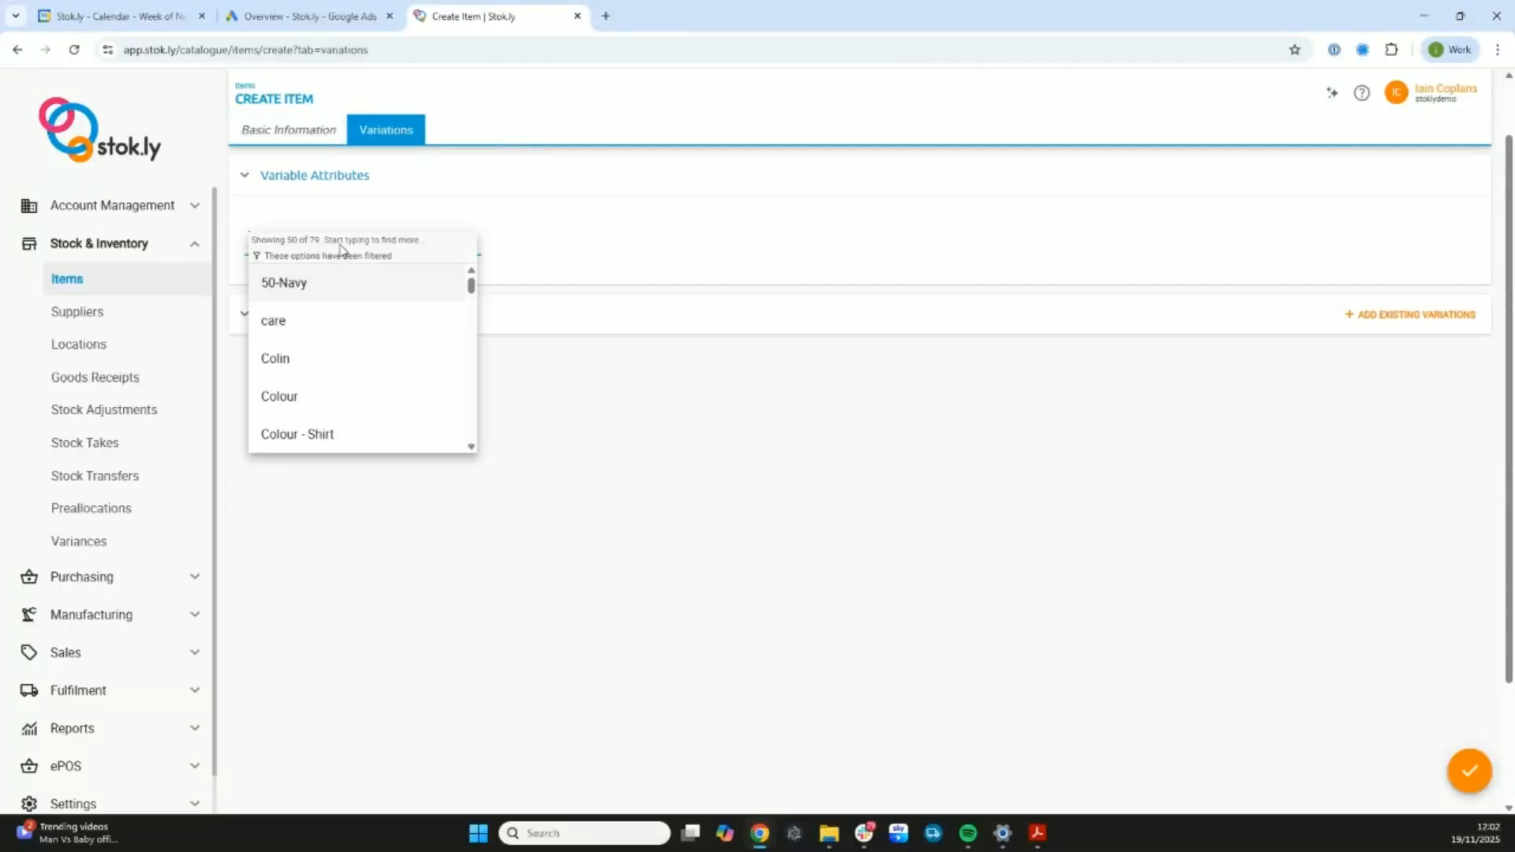
{"action": "scroll", "coordinate": [321, 298], "scroll_direction": "down", "scroll_amount": 3}
{"action": "left_click", "coordinate": [319, 306]}
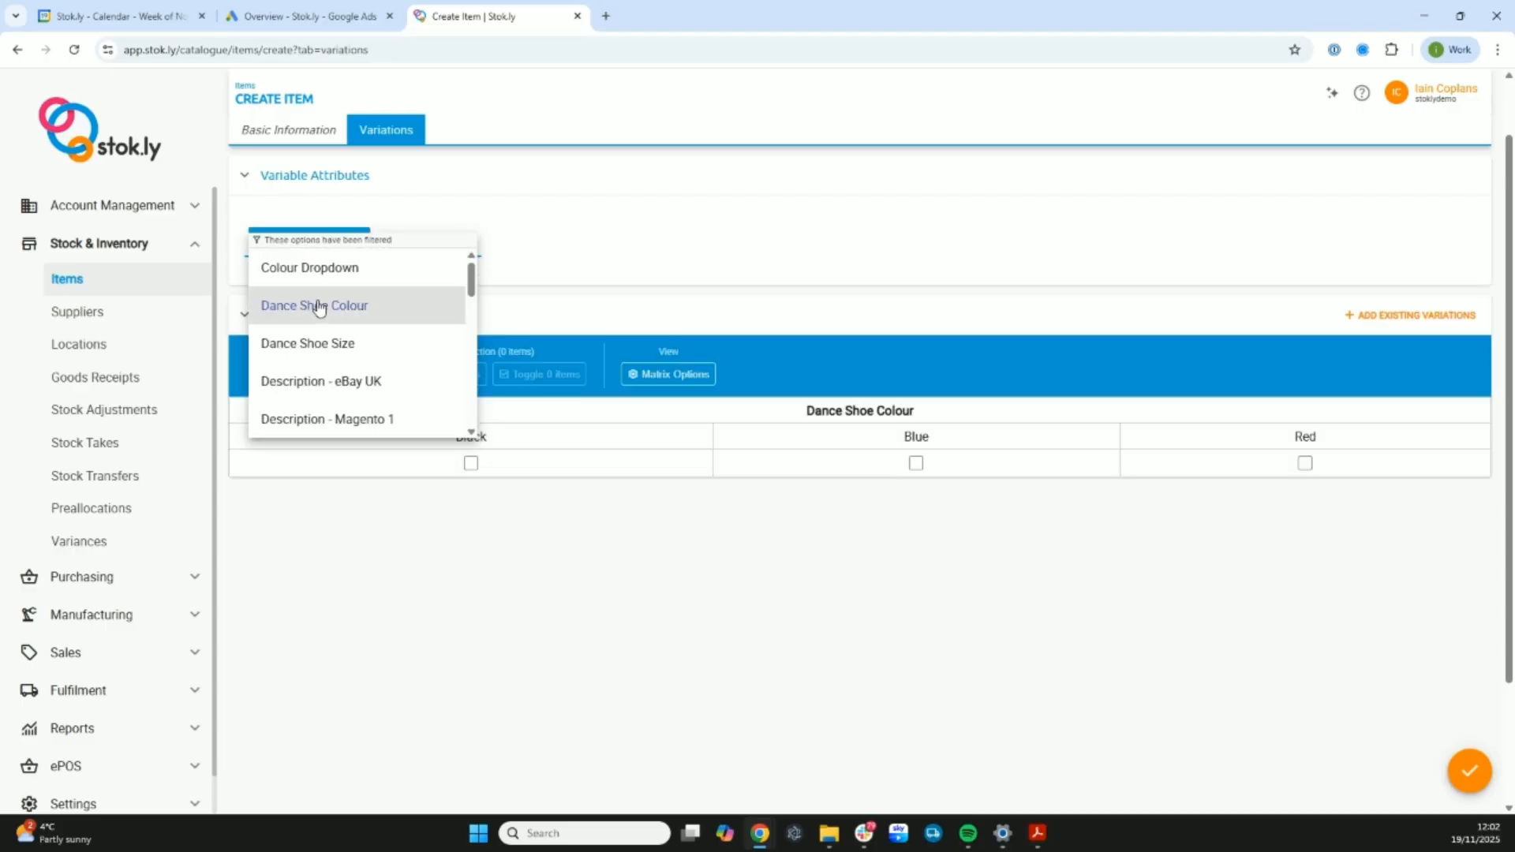
{"action": "left_click", "coordinate": [328, 342]}
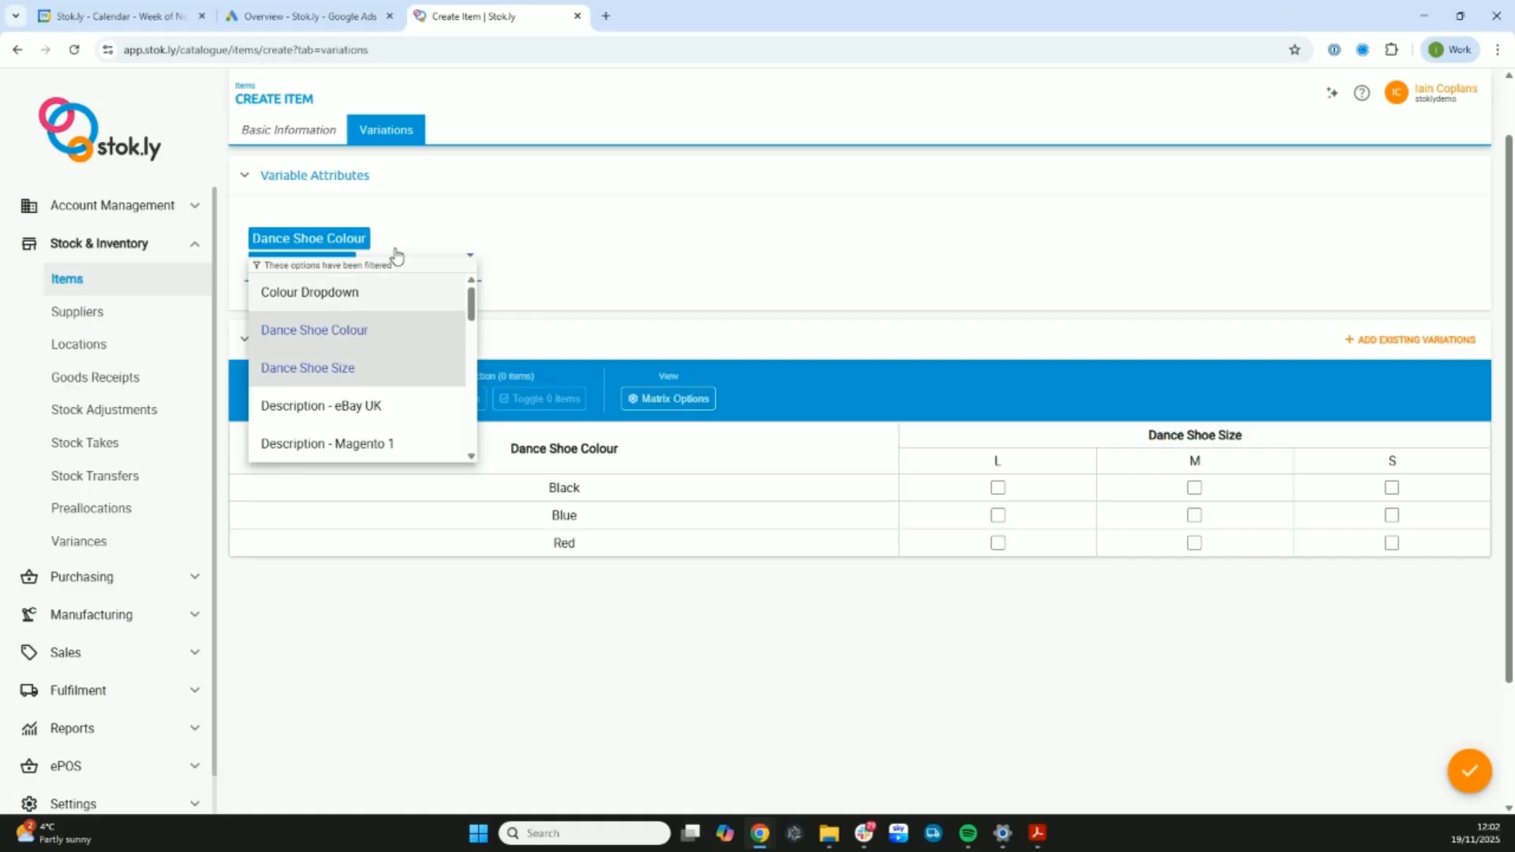
{"action": "left_click", "coordinate": [480, 241]}
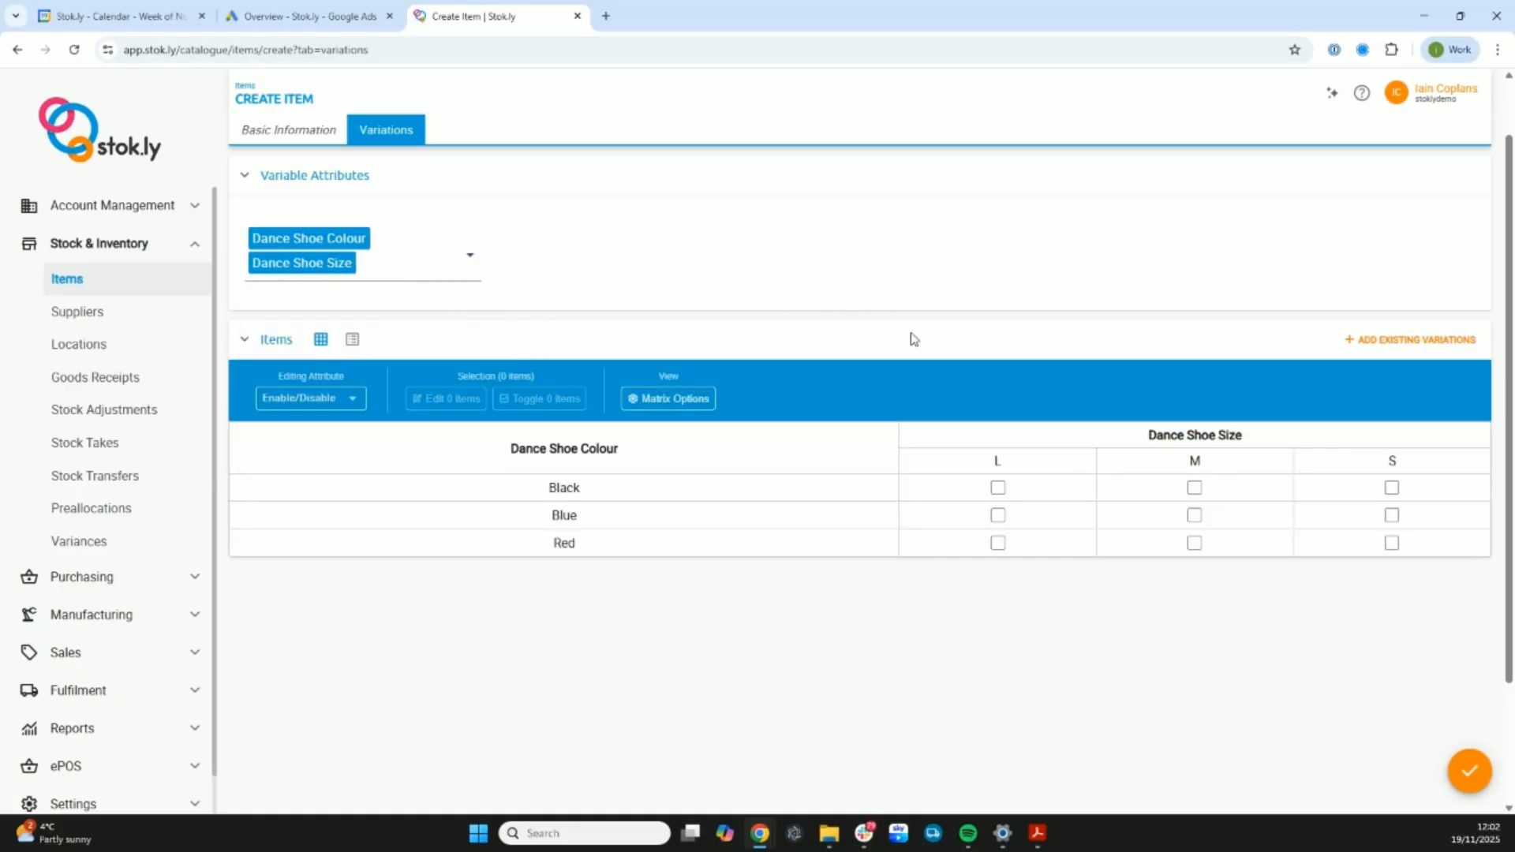
- Enable all nine colour and size variations in the matrix and set their creation format to Manufactured
{"action": "left_click", "coordinate": [1213, 438]}
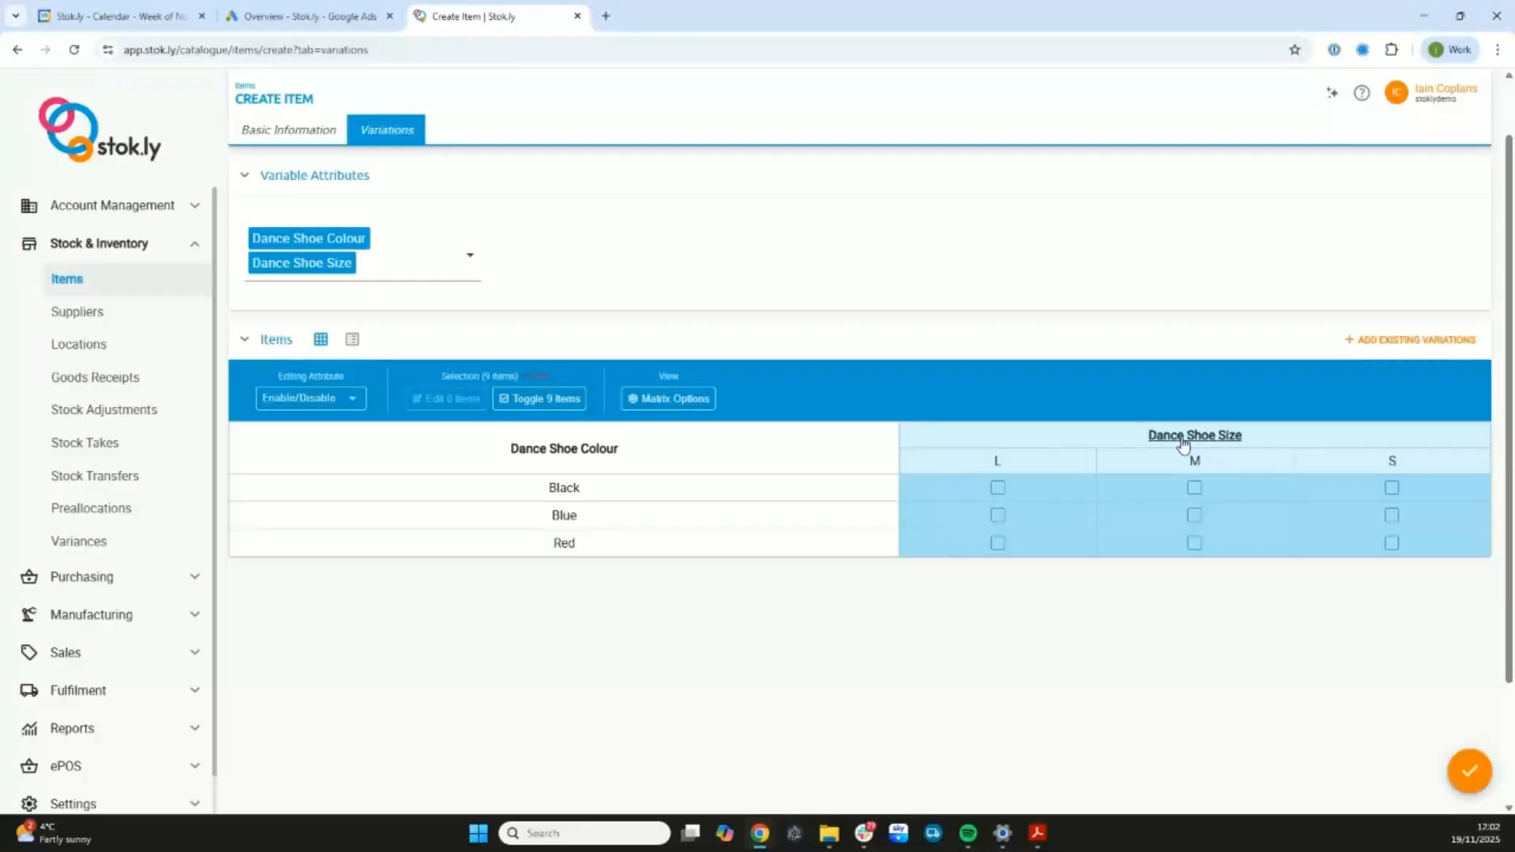
{"action": "left_click", "coordinate": [561, 399]}
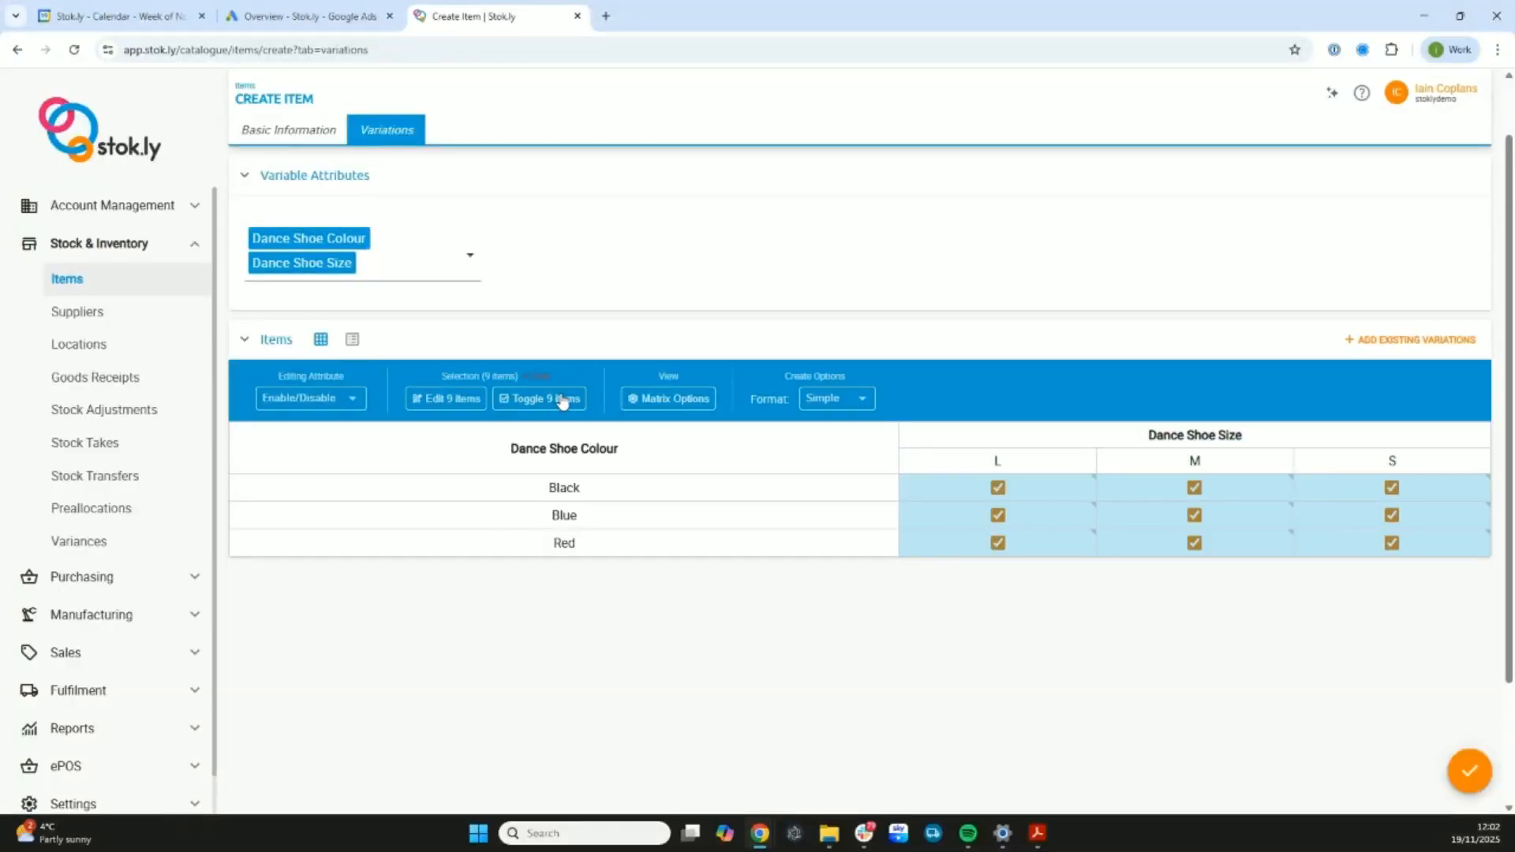
{"action": "left_click", "coordinate": [833, 400]}
{"action": "left_click", "coordinate": [843, 482]}
- Create the item and open its record to review the variations
{"action": "left_click", "coordinate": [1470, 776]}
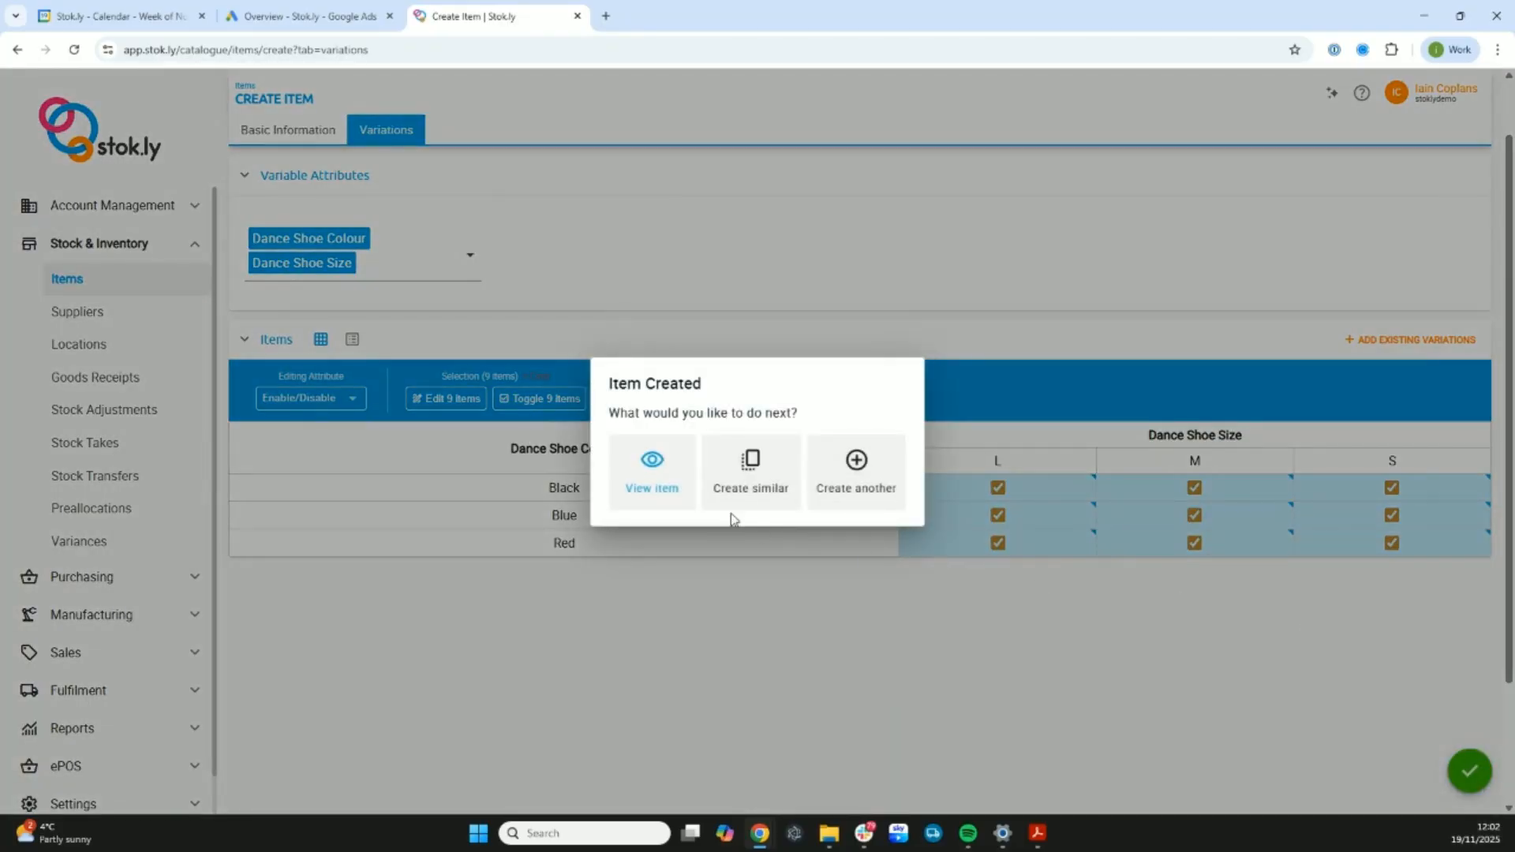
{"action": "left_click", "coordinate": [653, 474]}
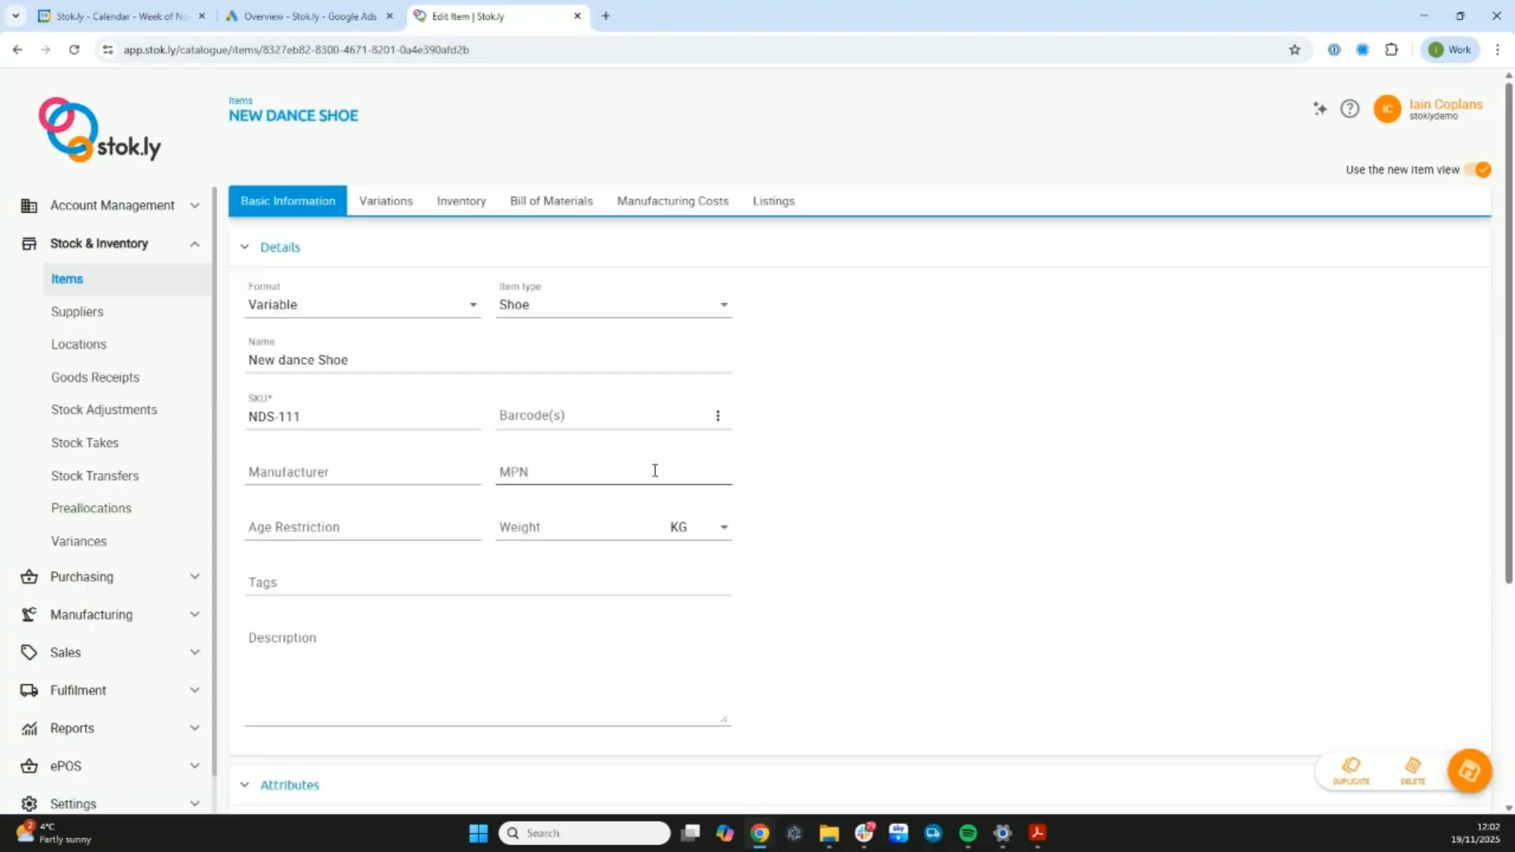
{"action": "left_click", "coordinate": [386, 204]}
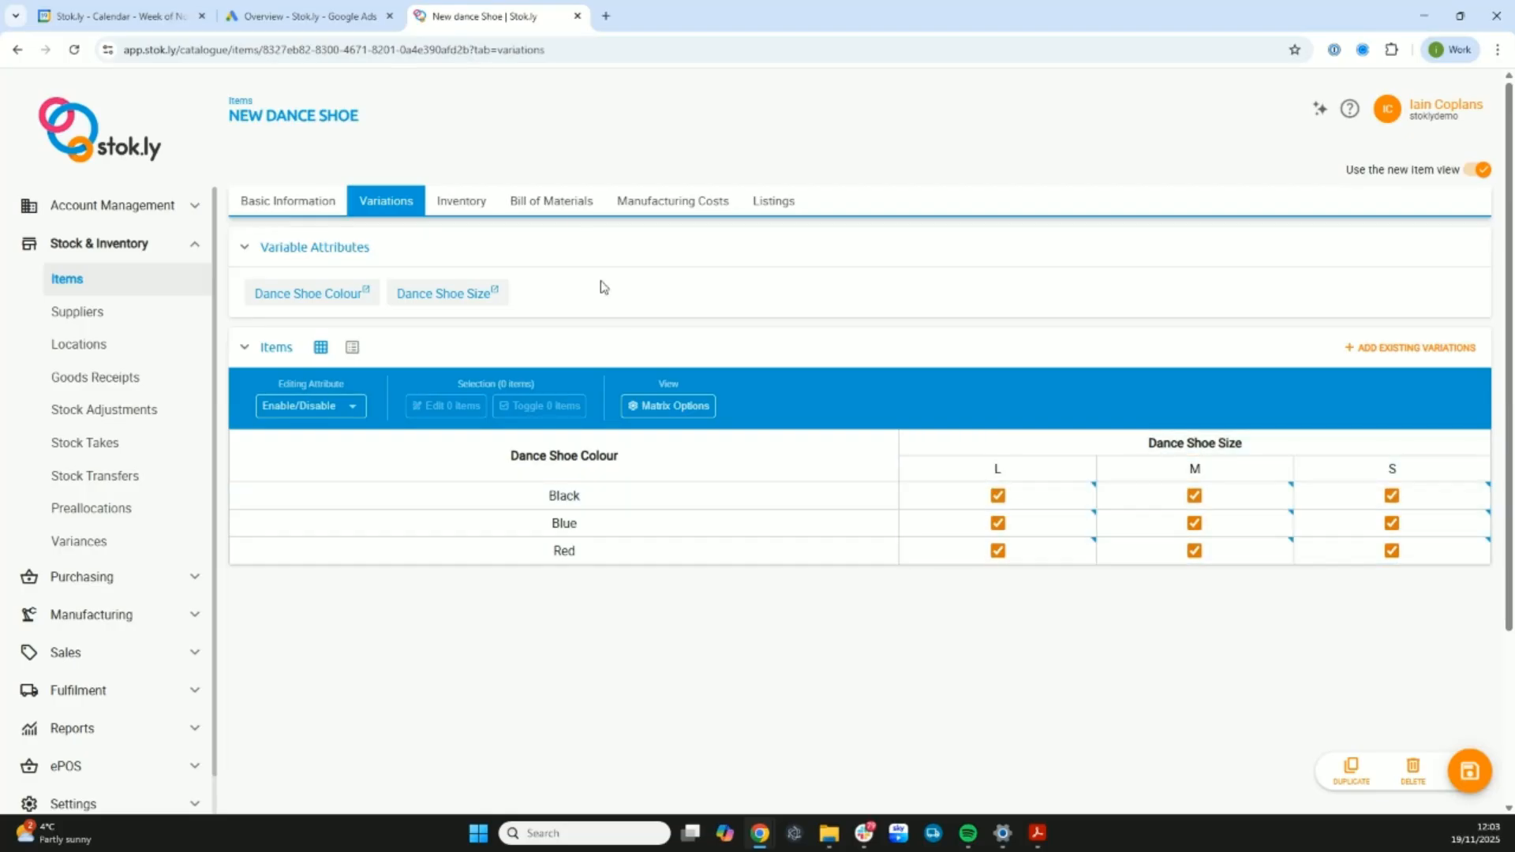
- Add a template item named "Sole" to the shoe's bill of materials template
{"action": "left_click", "coordinate": [557, 207]}
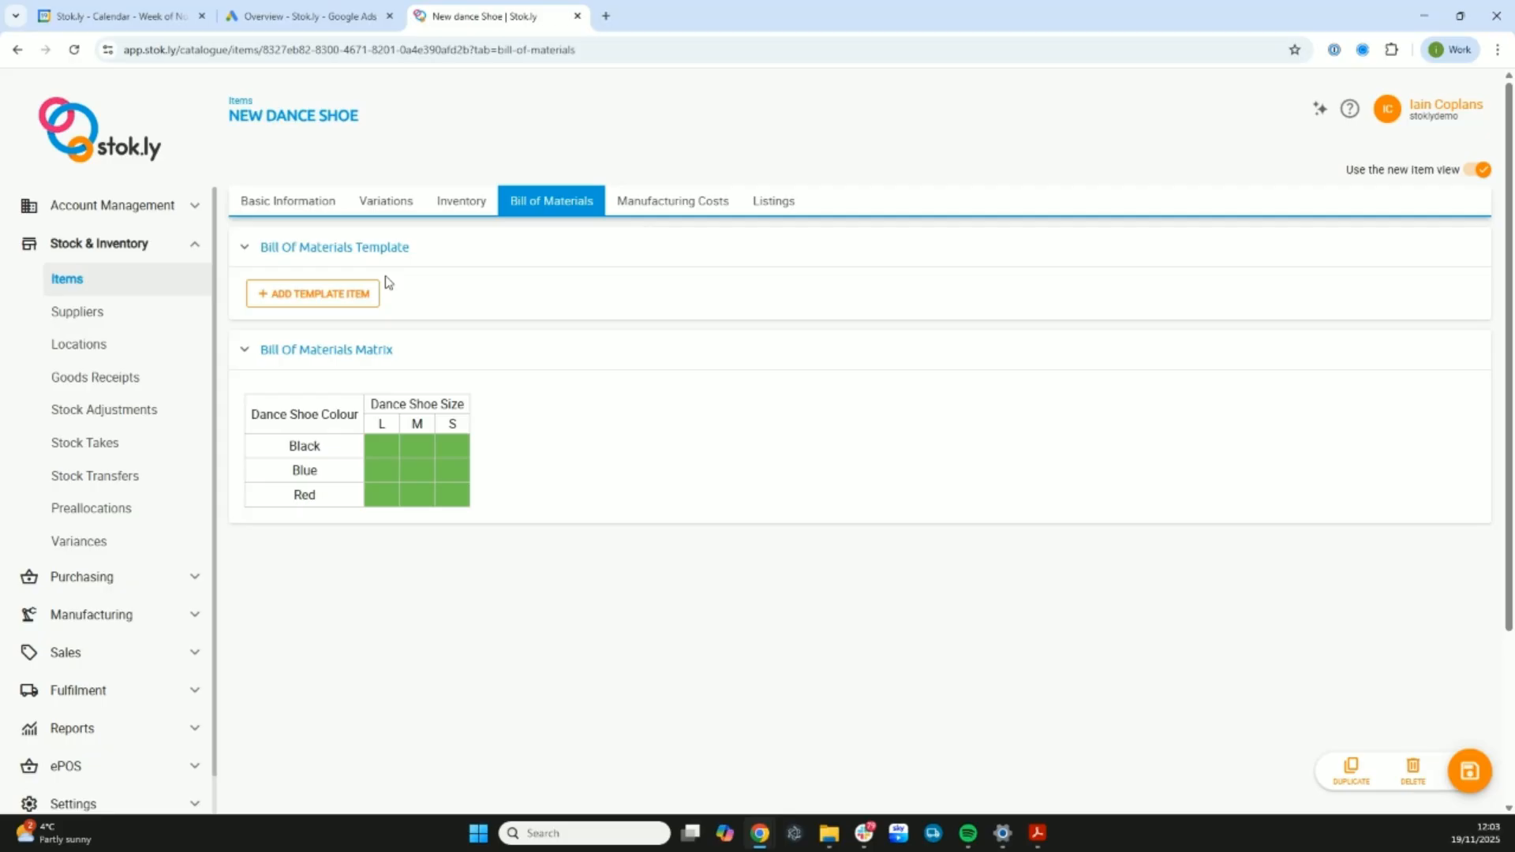
{"action": "left_click", "coordinate": [324, 297]}
{"action": "left_click_drag", "start_coordinate": [321, 299], "coordinate": [249, 289]}
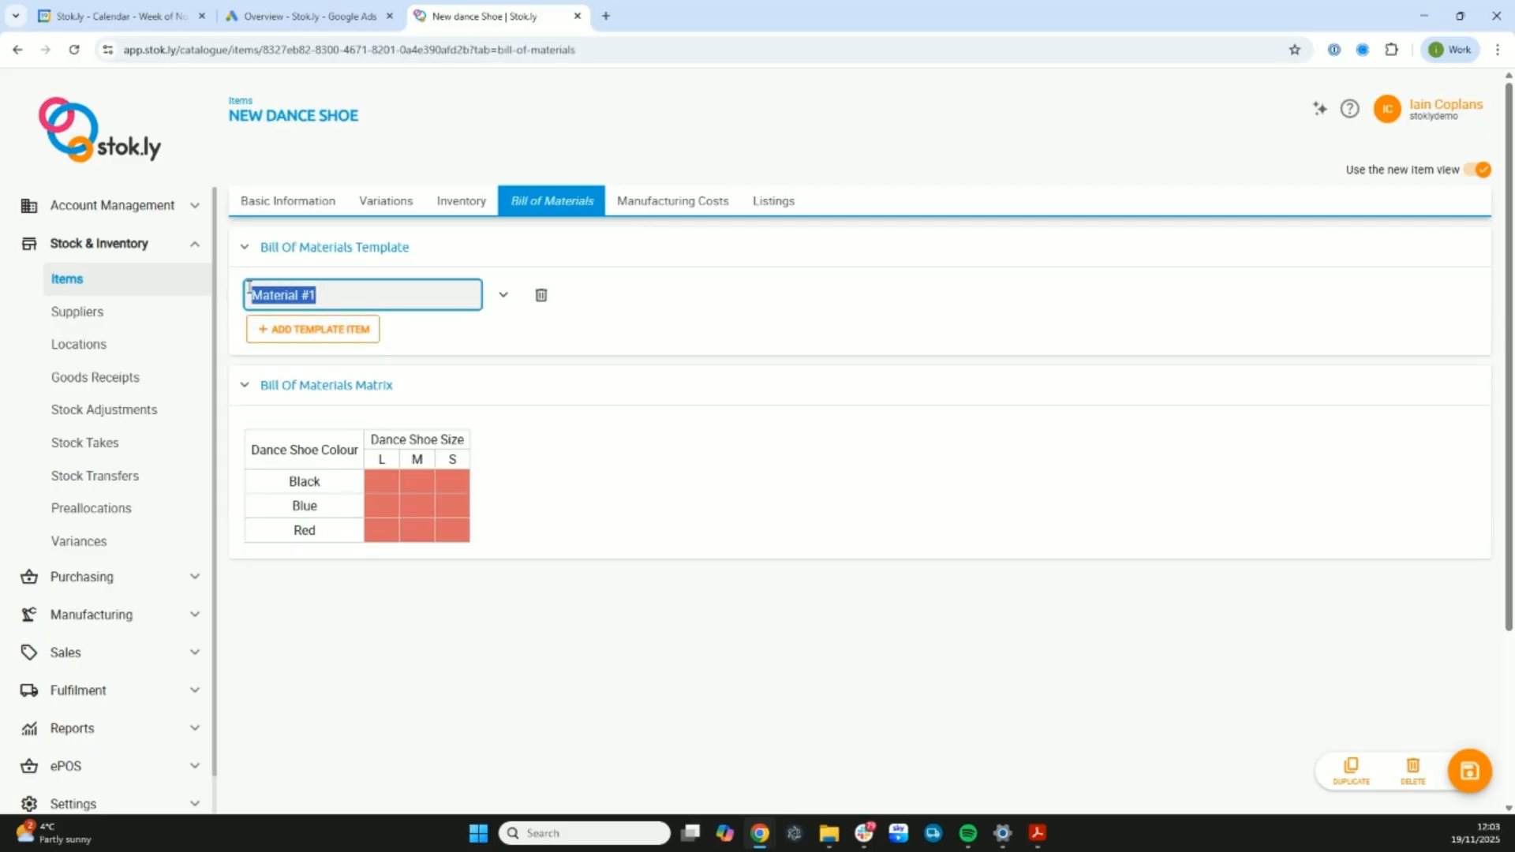
{"action": "type", "text": "S"}
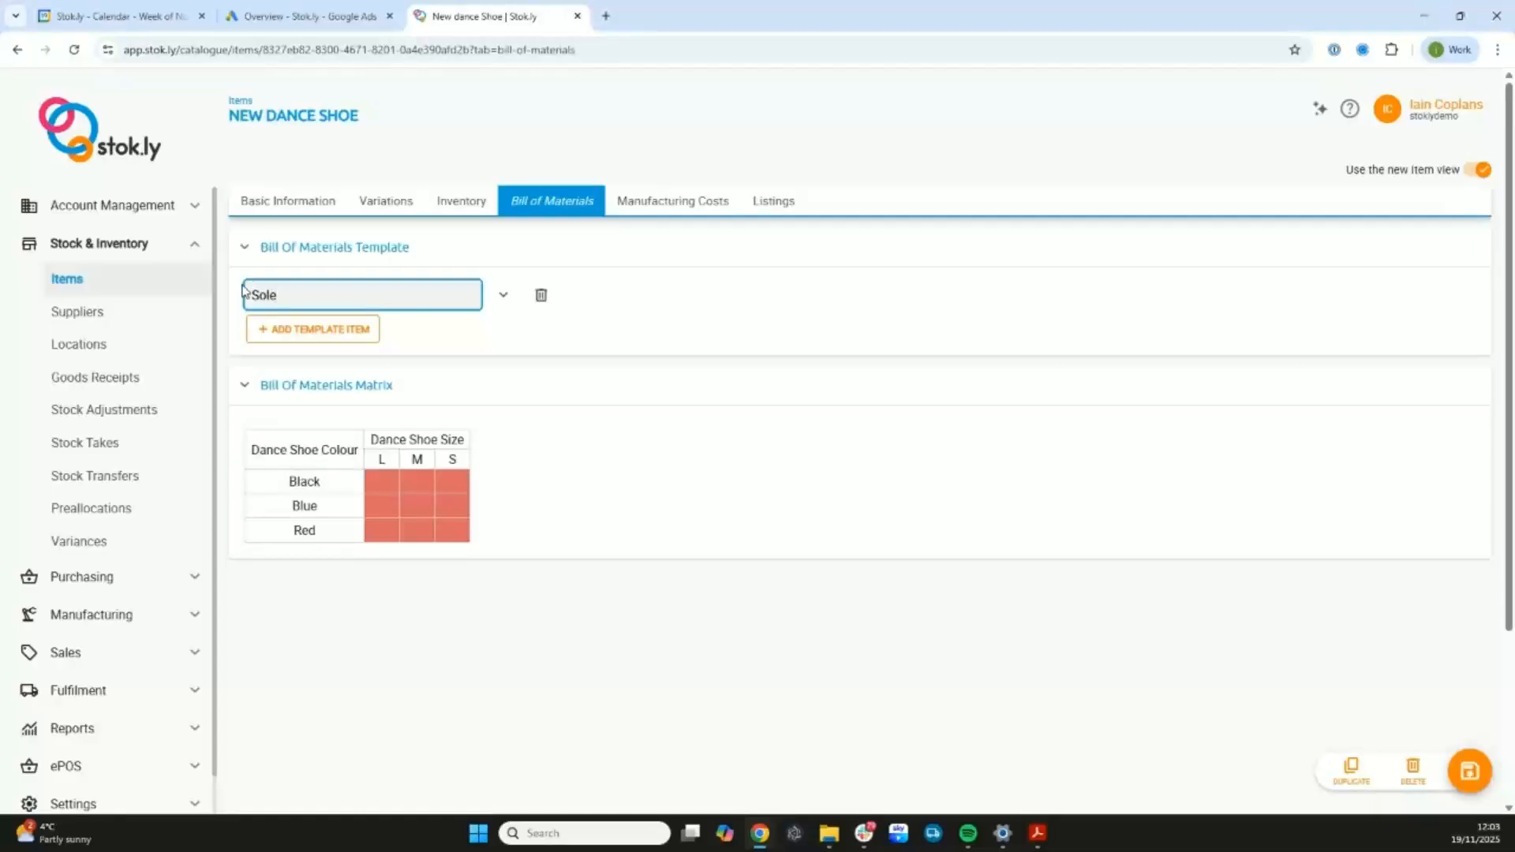
{"action": "type", "text": "ole"}
- Give the Sole template item a condition that item type equals Raw Materials
{"action": "left_click", "coordinate": [503, 295]}
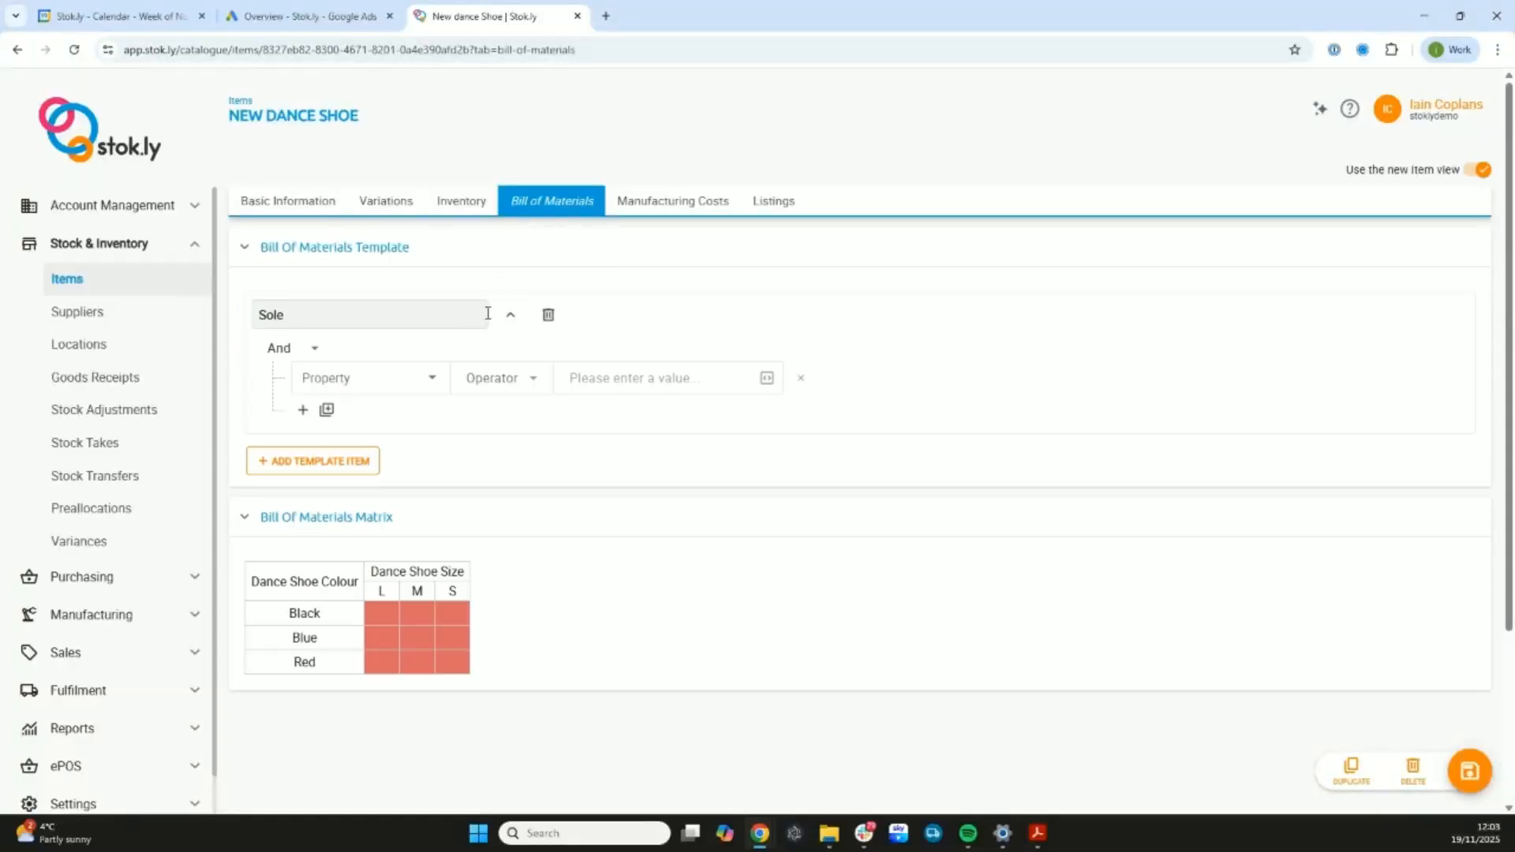
{"action": "left_click", "coordinate": [431, 380]}
{"action": "scroll", "coordinate": [375, 430], "scroll_direction": "down", "scroll_amount": 2}
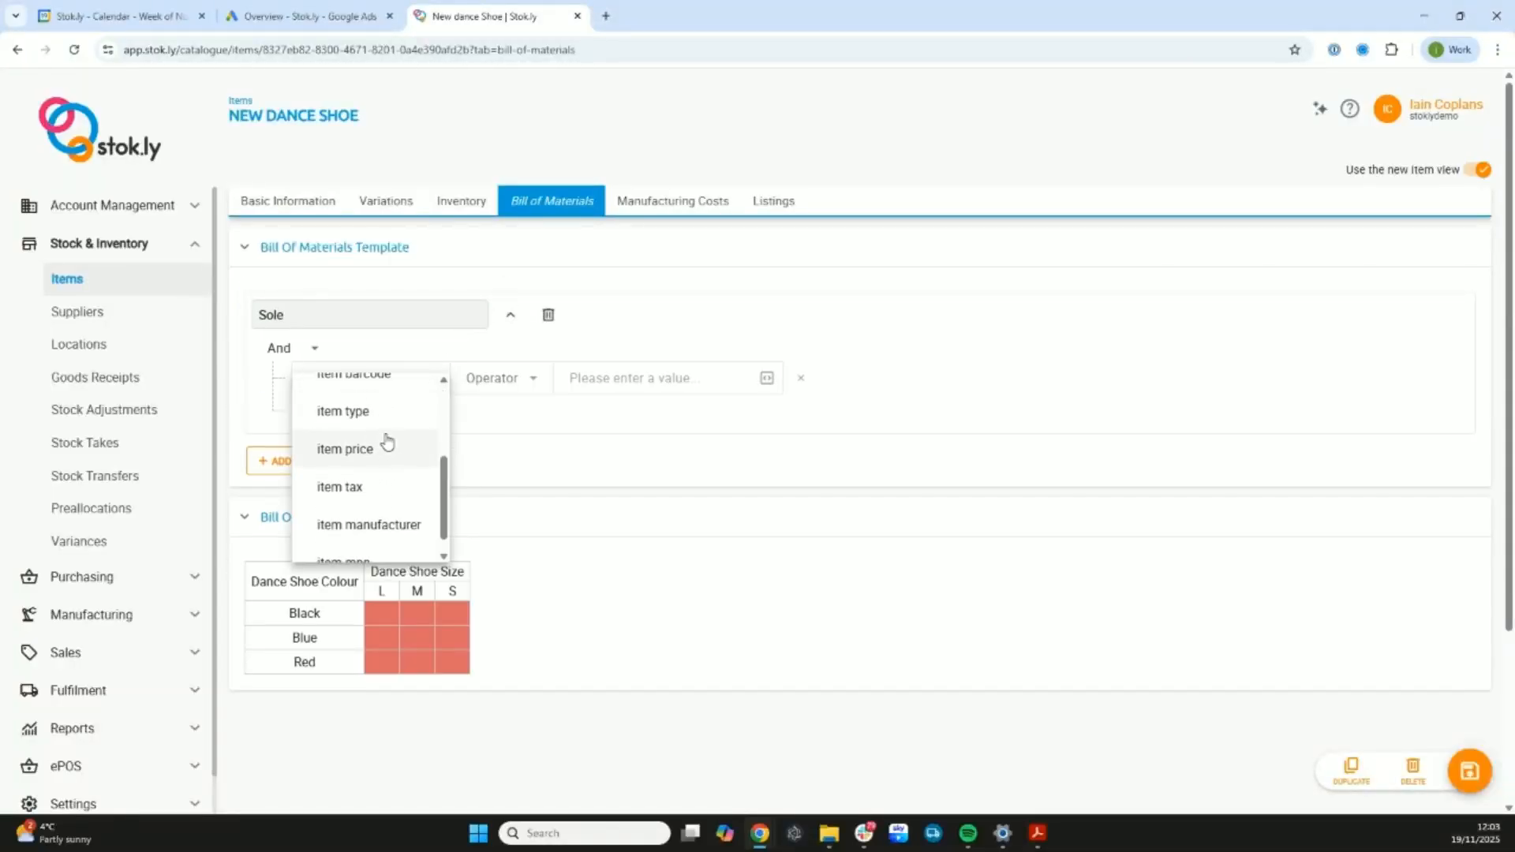
{"action": "left_click", "coordinate": [387, 413]}
{"action": "left_click", "coordinate": [478, 387]}
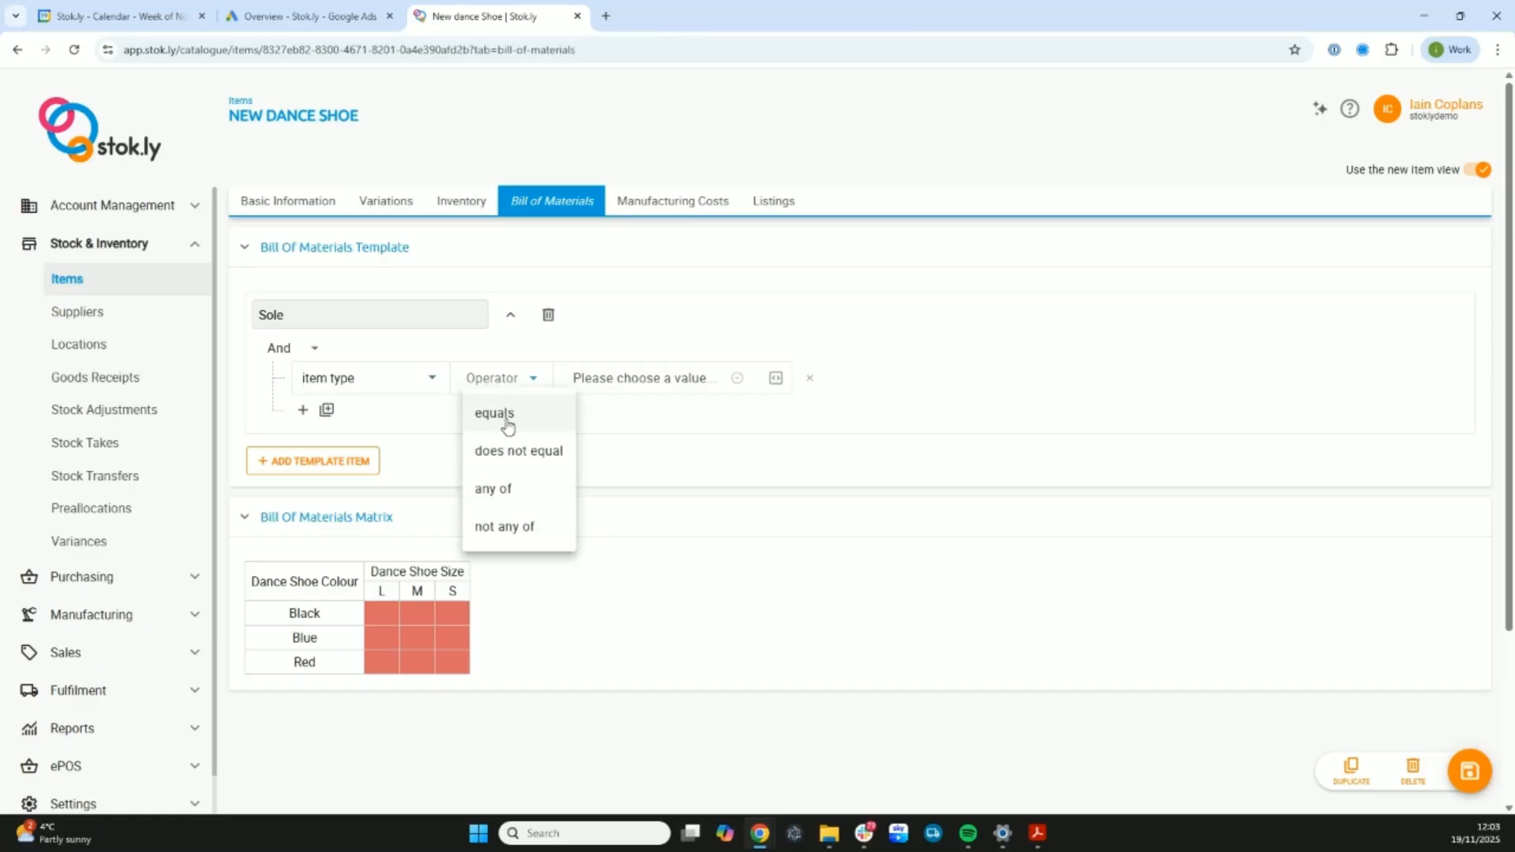
{"action": "left_click", "coordinate": [508, 424]}
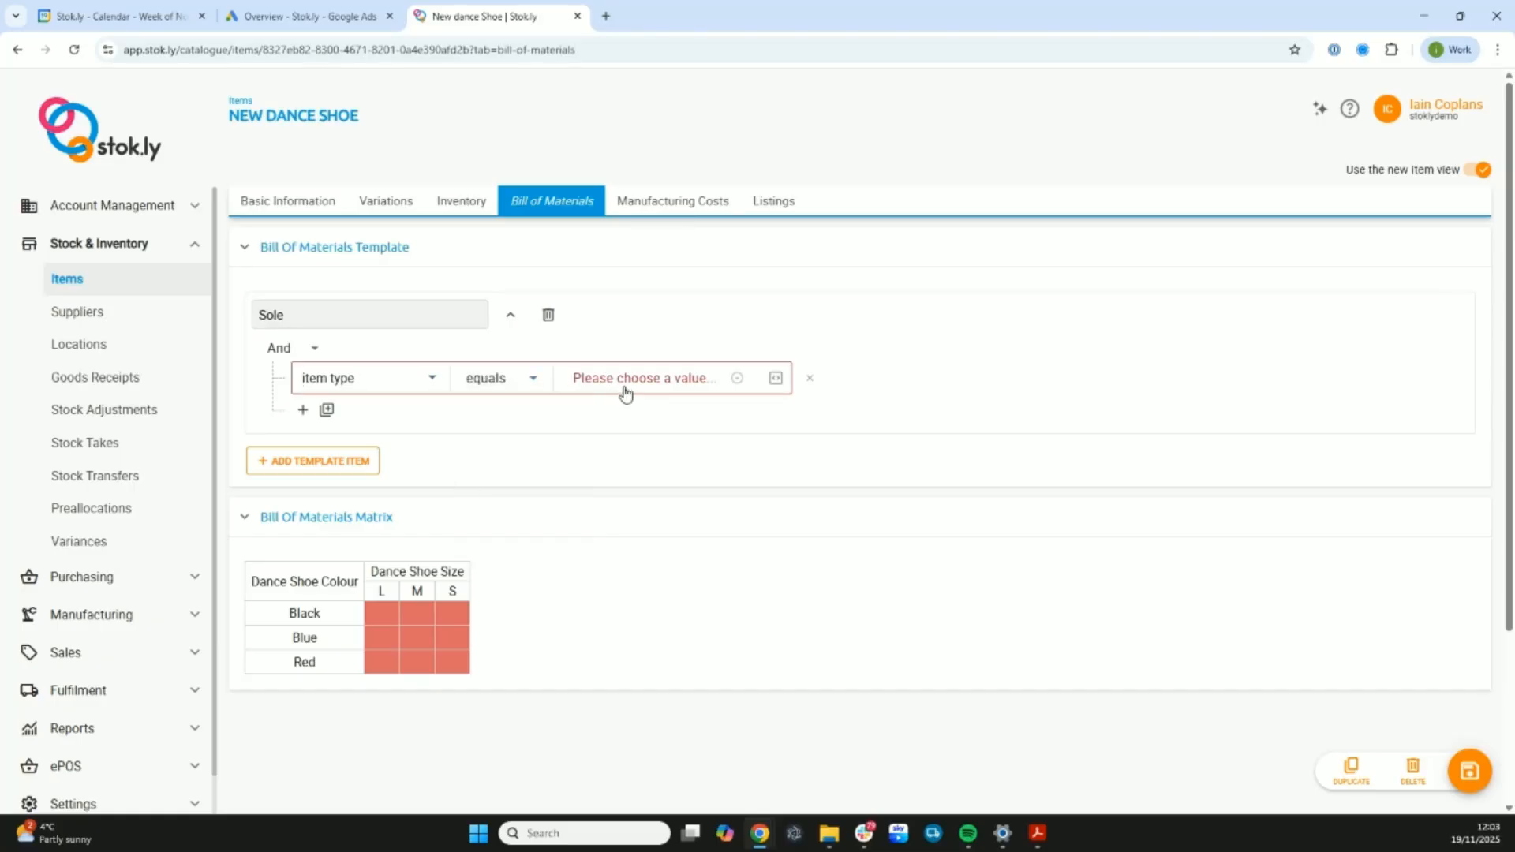
{"action": "left_click", "coordinate": [622, 381]}
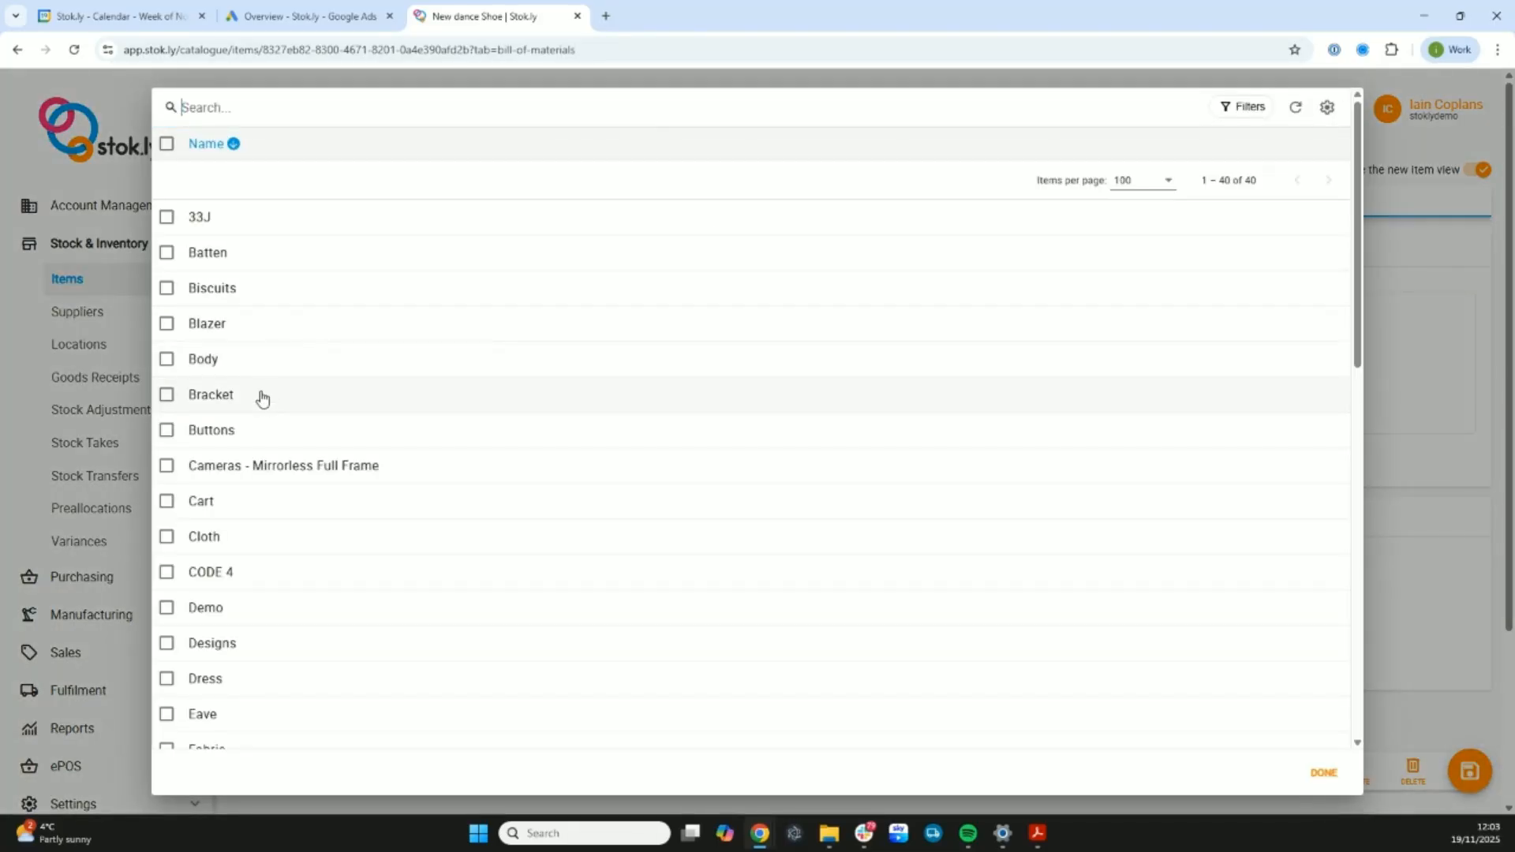
{"action": "type", "text": "r"}
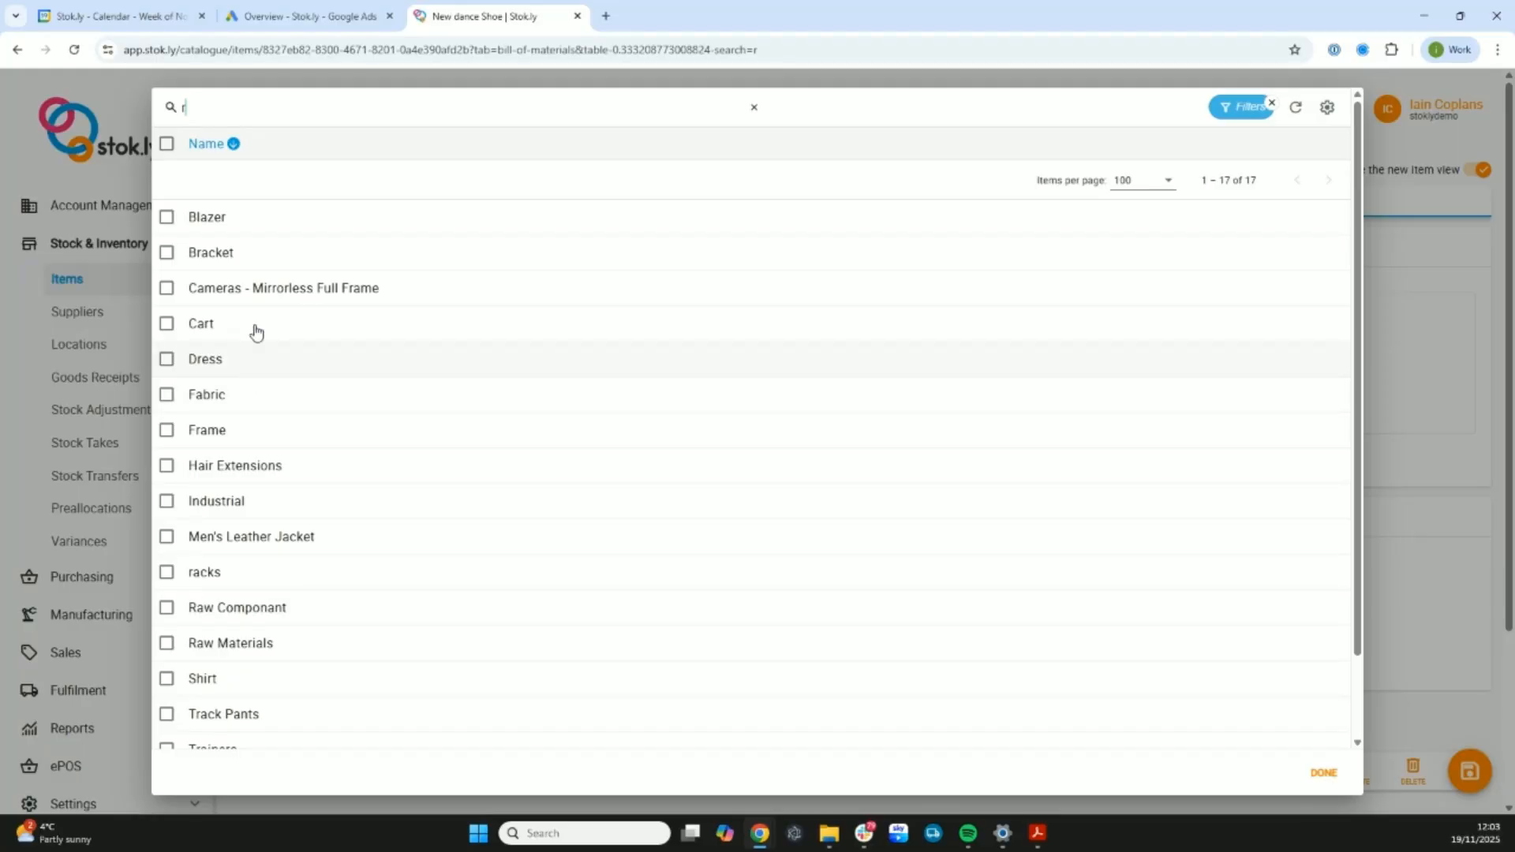
{"action": "left_click", "coordinate": [267, 641]}
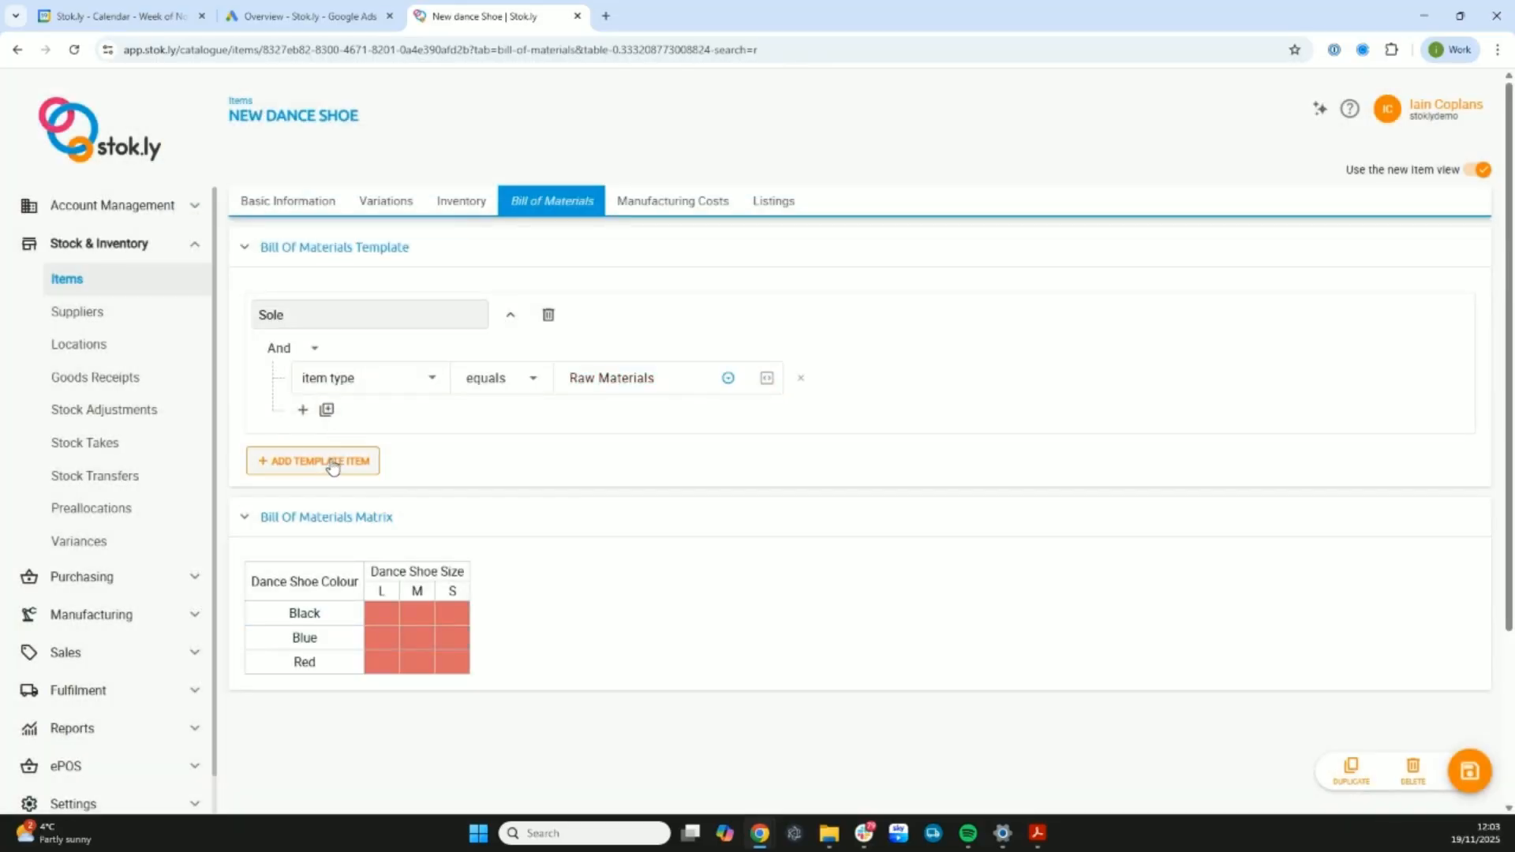
- Add a second template item named "Leather Upper" to the shoe's bill of materials template
{"action": "left_click", "coordinate": [332, 466]}
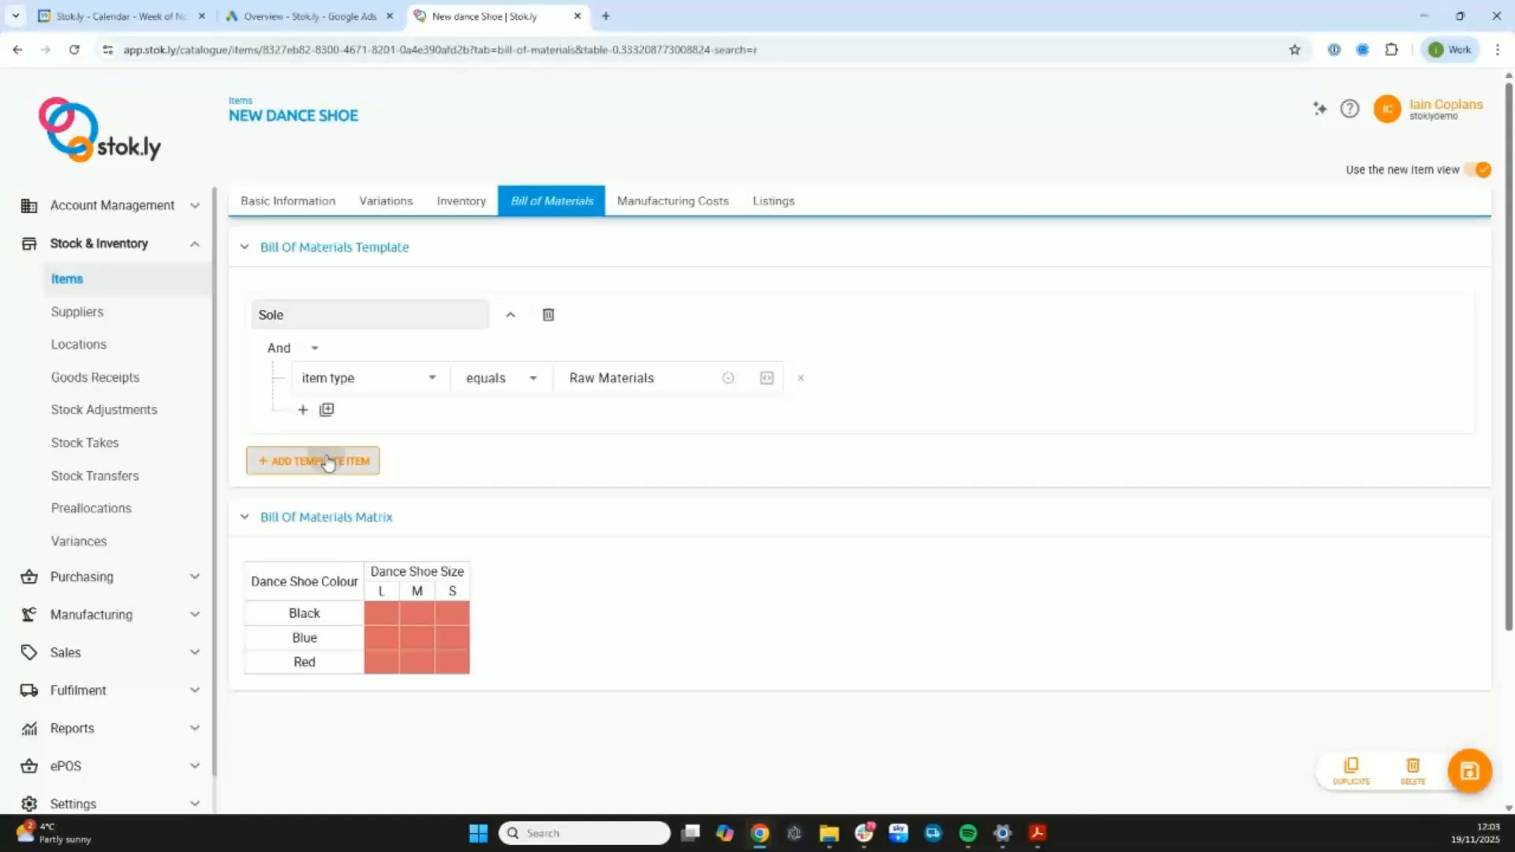
{"action": "left_click_drag", "start_coordinate": [318, 462], "coordinate": [229, 455]}
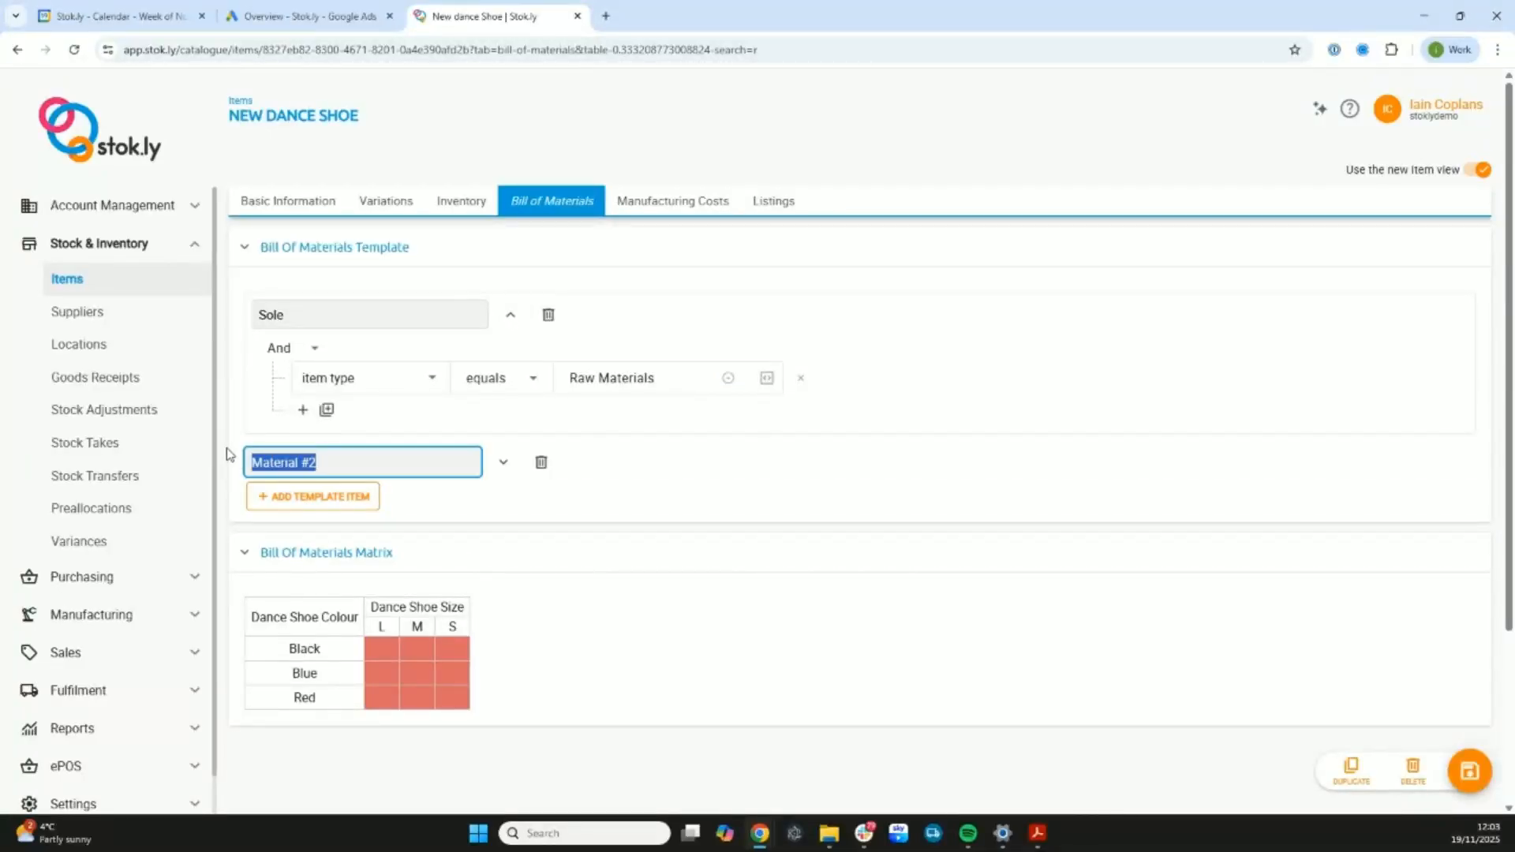
{"action": "type", "text": "Leather Upper"}
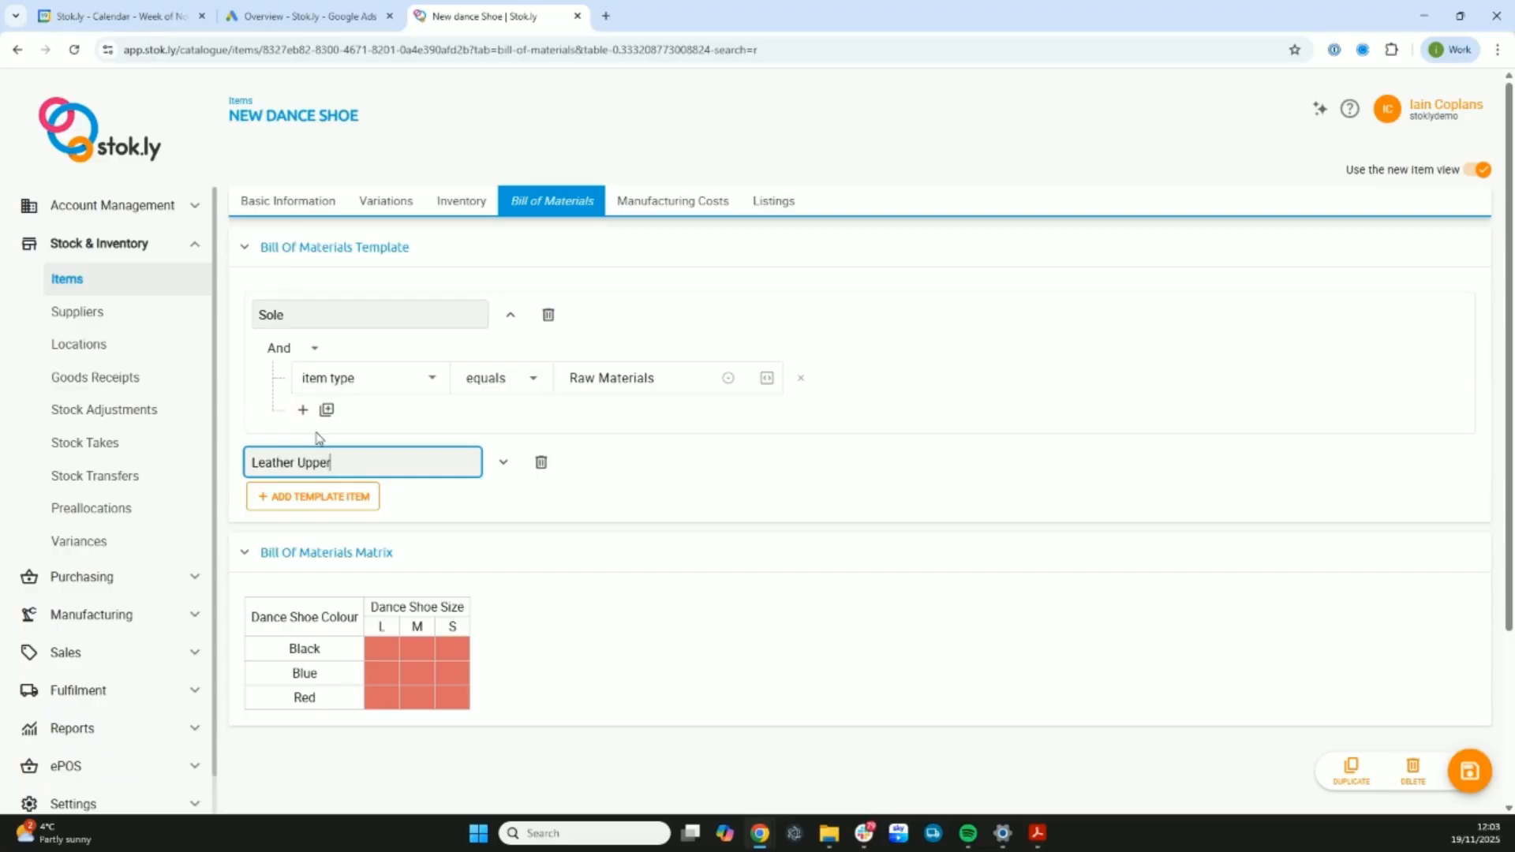
- Give the Leather Upper template item a condition that item type equals Raw Materials, and save the item
{"action": "left_click", "coordinate": [502, 463]}
{"action": "left_click", "coordinate": [395, 532]}
{"action": "scroll", "coordinate": [374, 585], "scroll_direction": "down", "scroll_amount": 3}
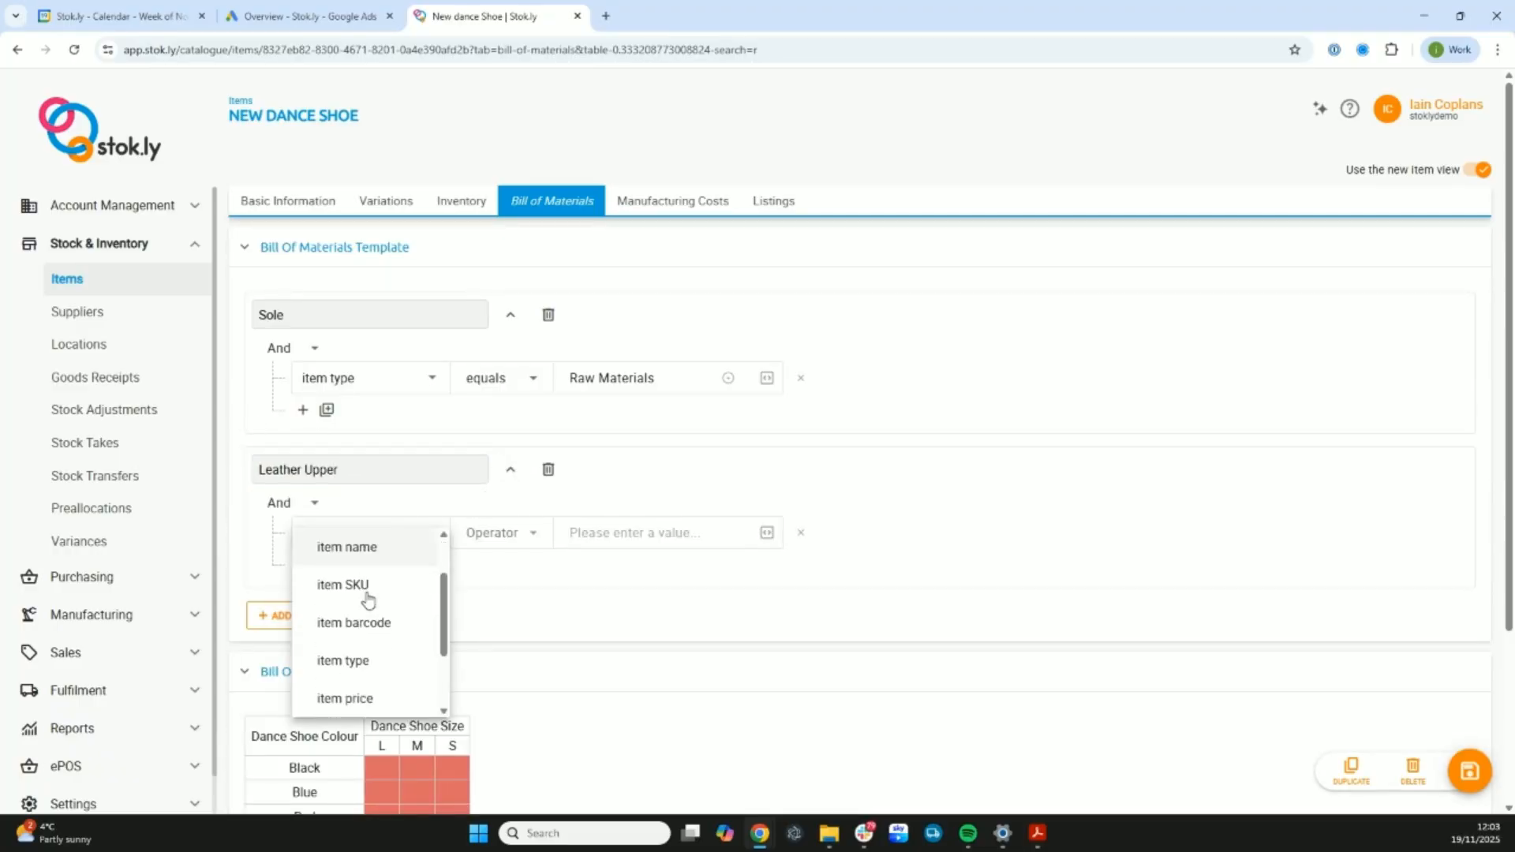
{"action": "left_click", "coordinate": [362, 570]}
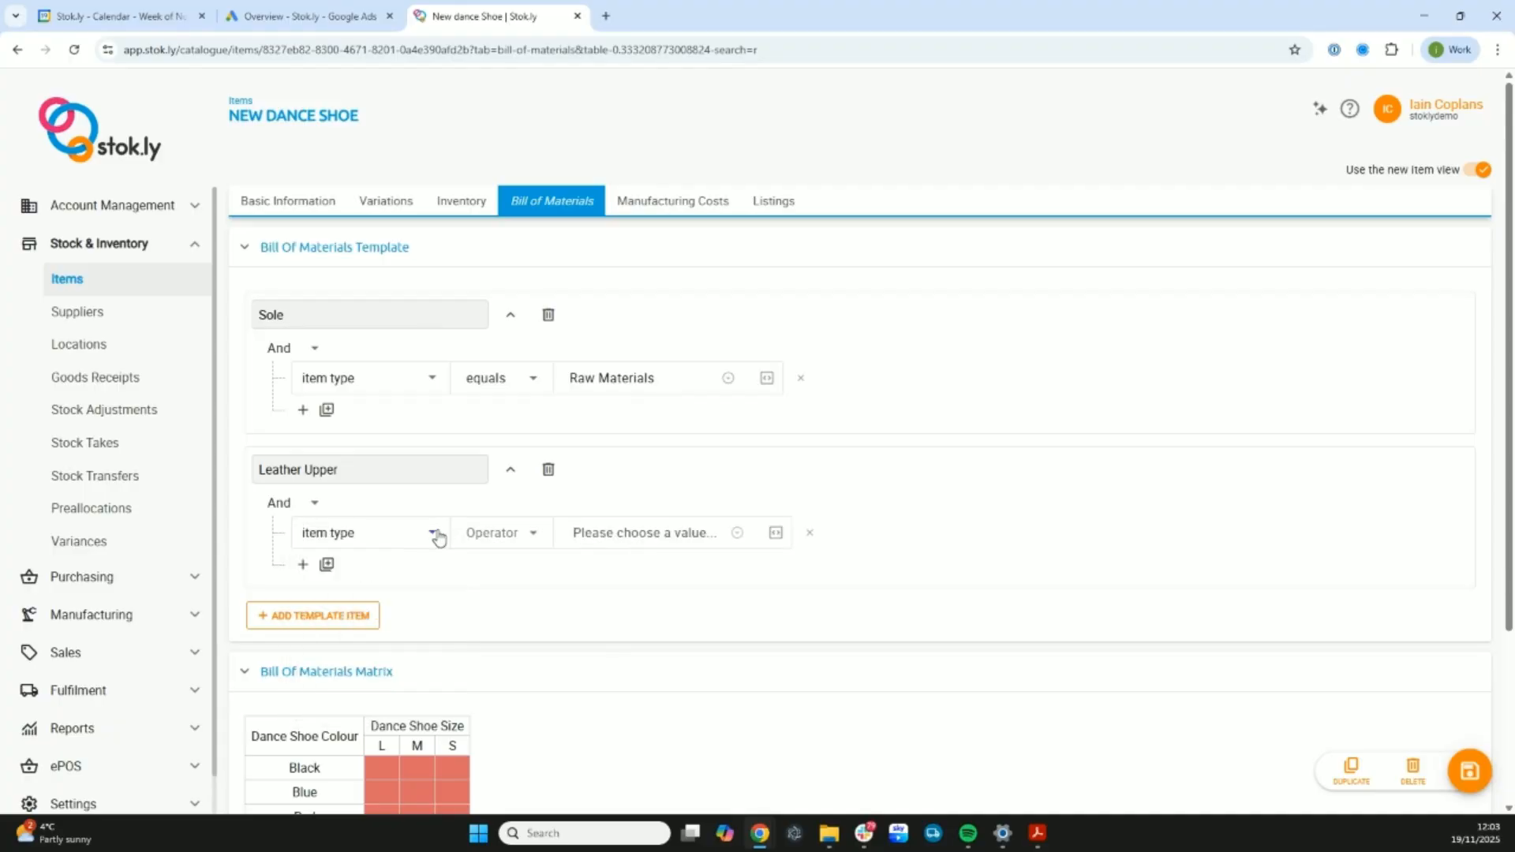
{"action": "left_click", "coordinate": [506, 541]}
{"action": "left_click", "coordinate": [513, 580]}
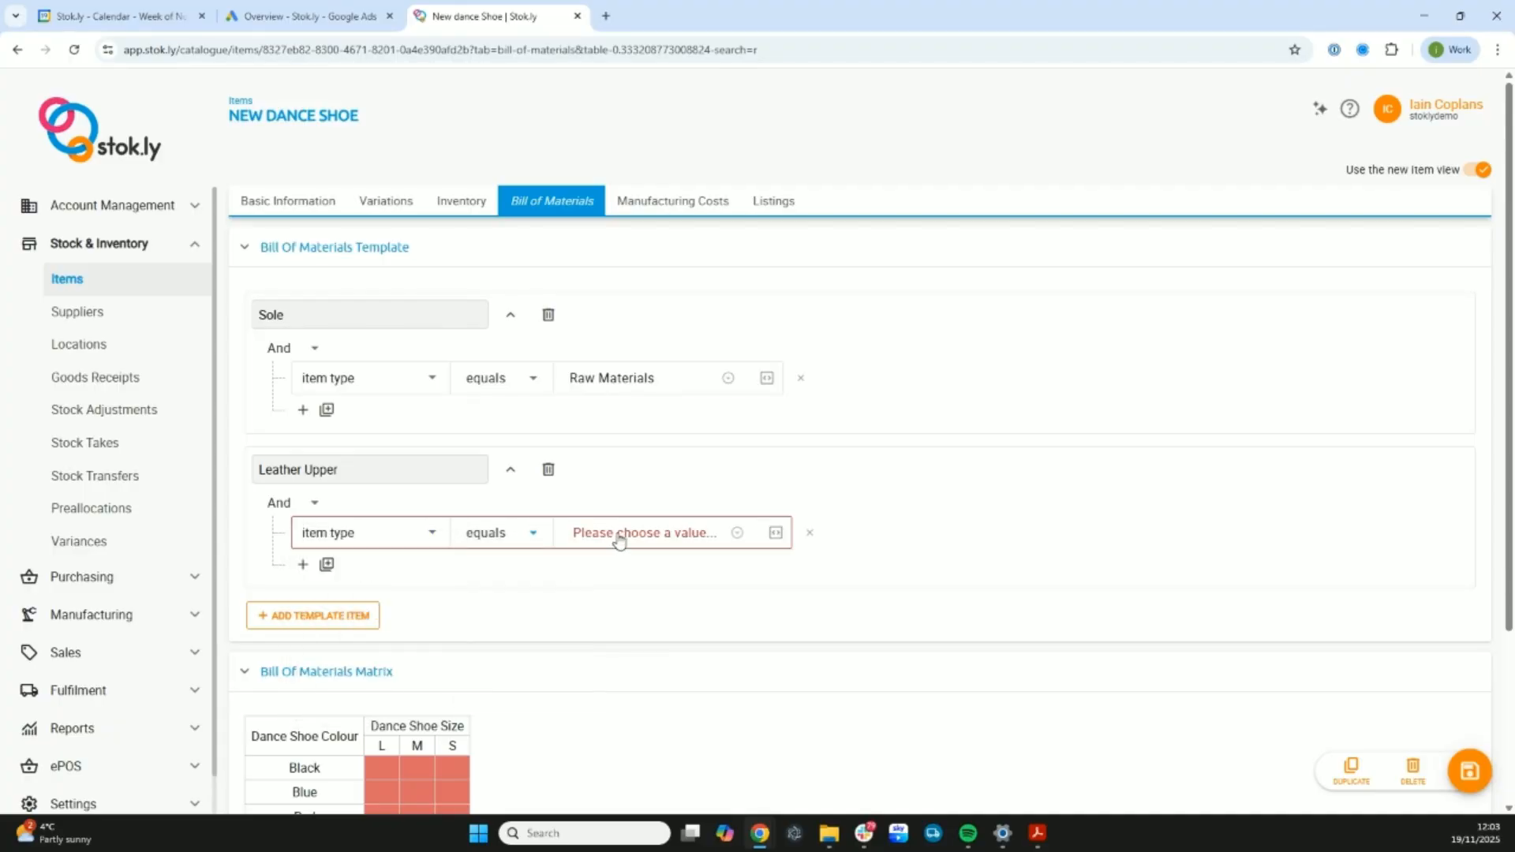
{"action": "left_click", "coordinate": [618, 534]}
{"action": "type", "text": "r"}
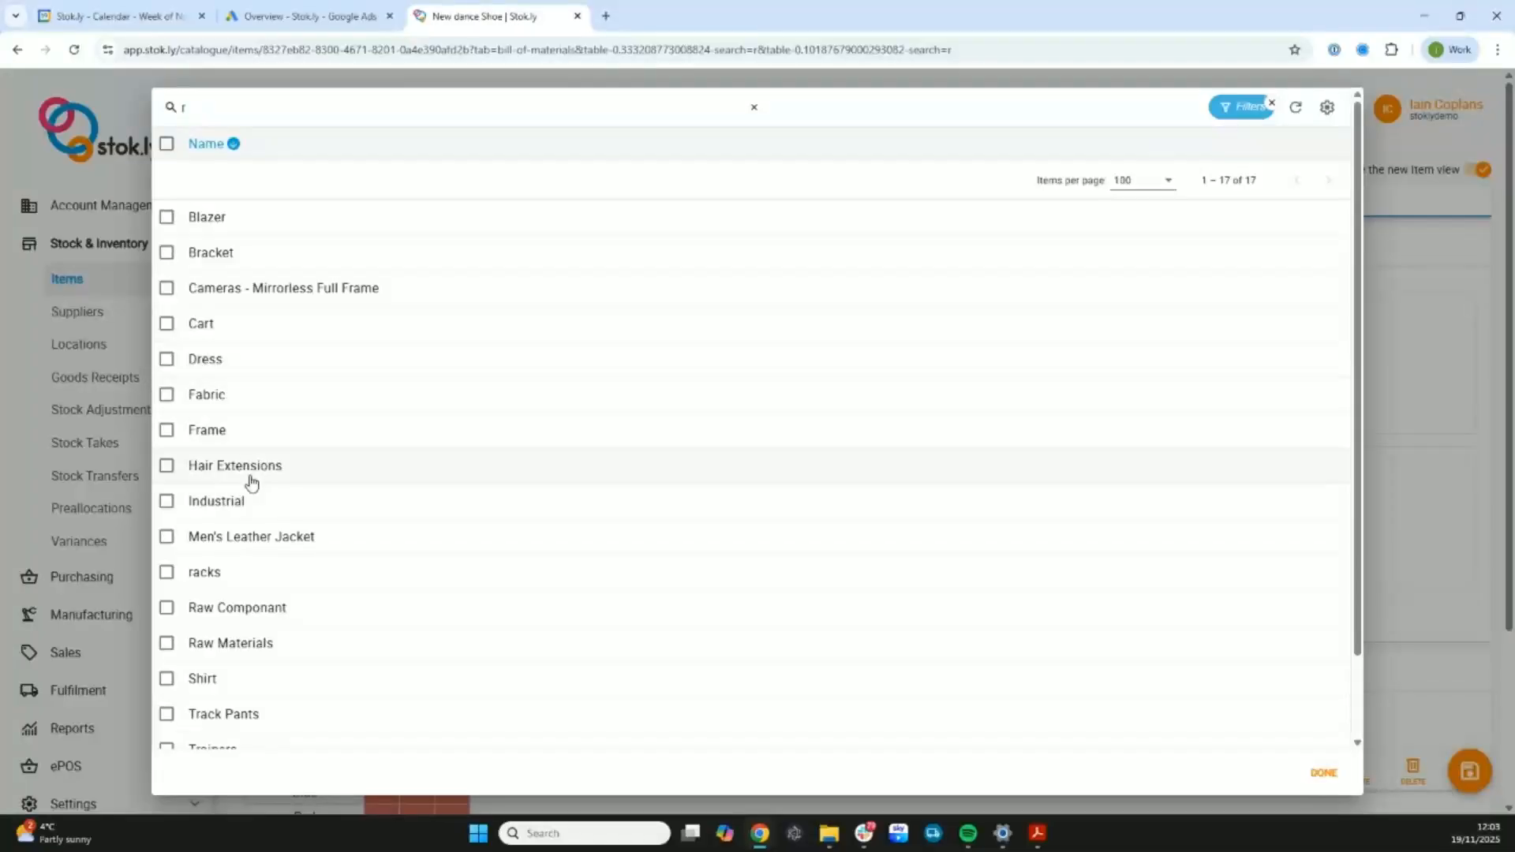
{"action": "left_click", "coordinate": [265, 641]}
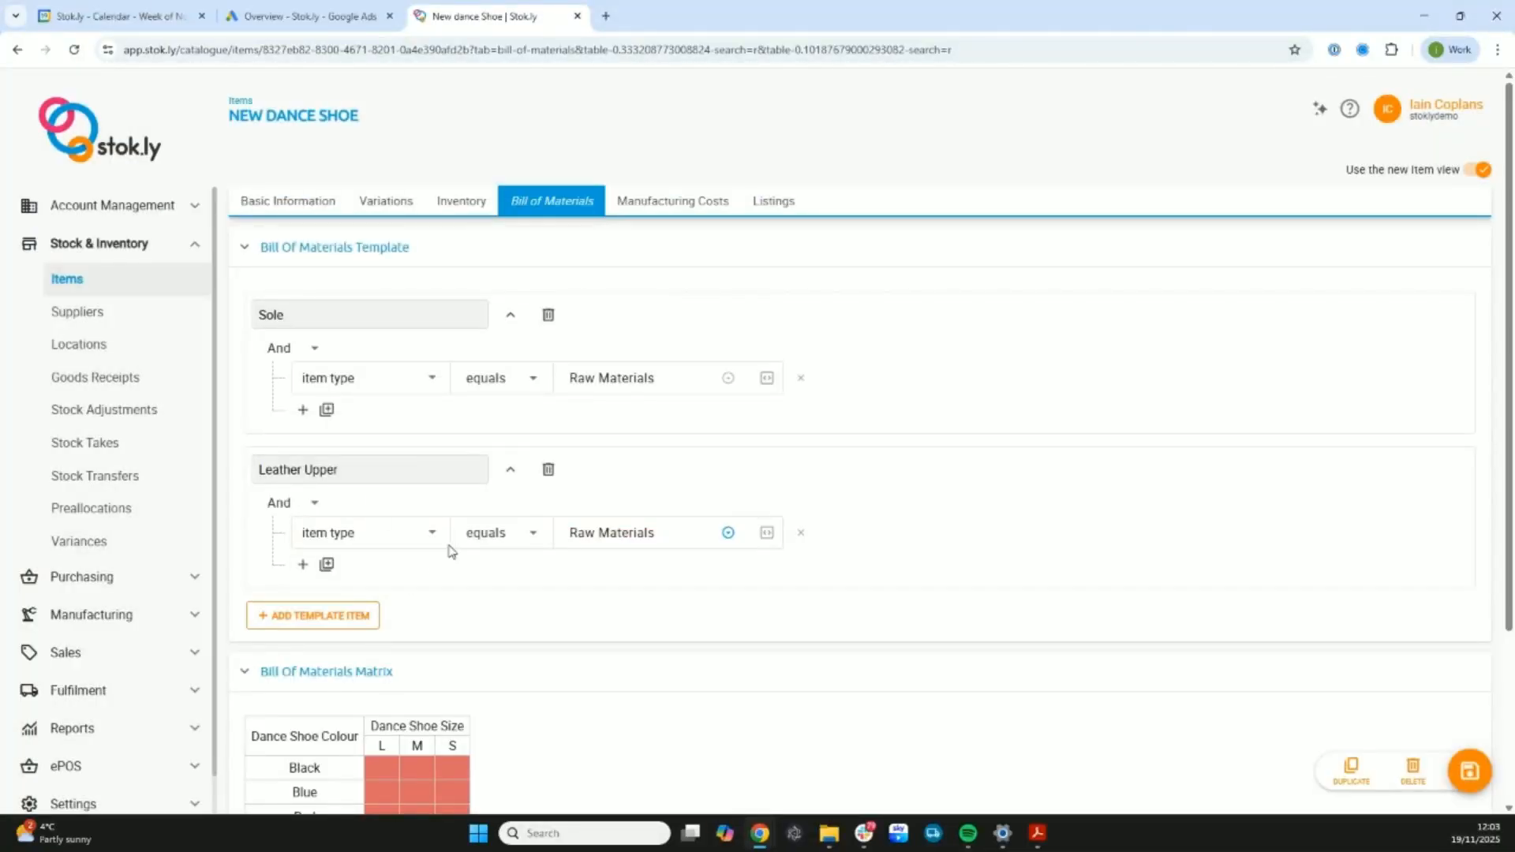
{"action": "left_click", "coordinate": [1469, 770]}
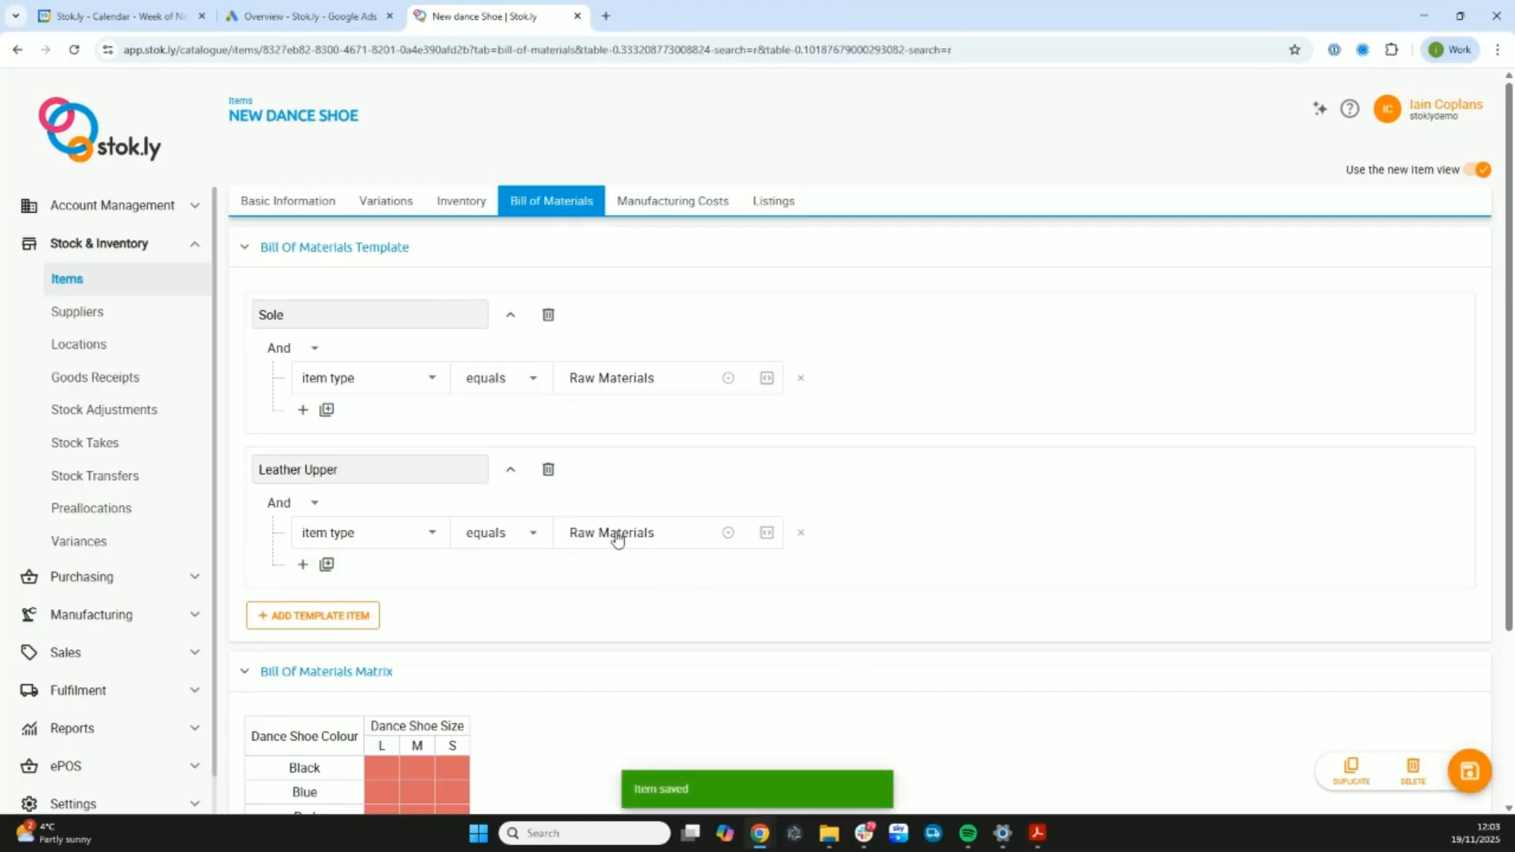
- In the bill of materials matrix, set the Sole of all size S variations to Leather Sole with quantity 1
{"action": "scroll", "coordinate": [616, 540], "scroll_direction": "down", "scroll_amount": 3}
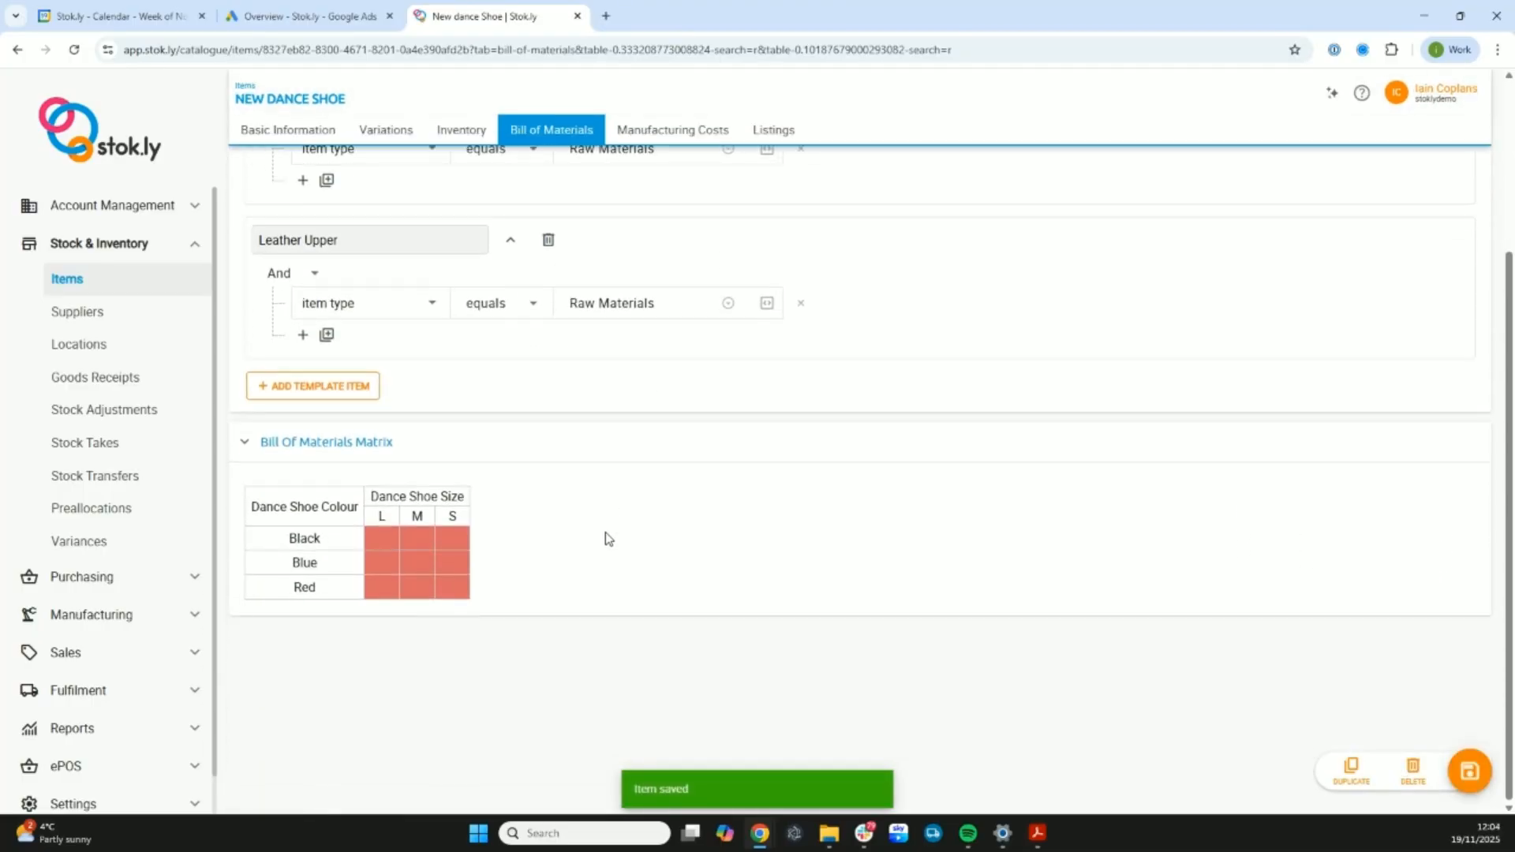
{"action": "left_click", "coordinate": [379, 519]}
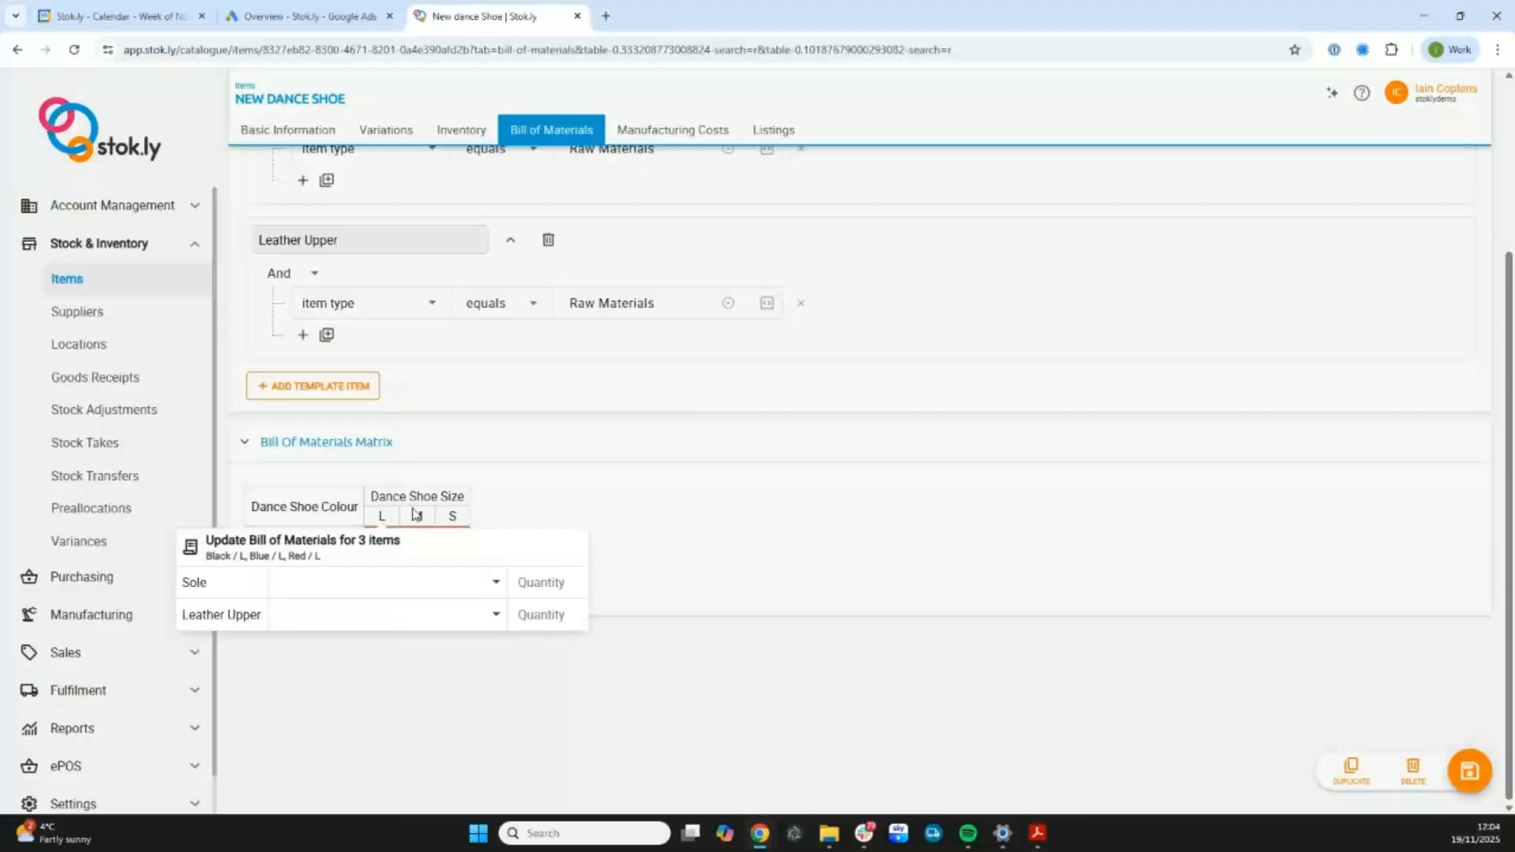
{"action": "left_click", "coordinate": [531, 490]}
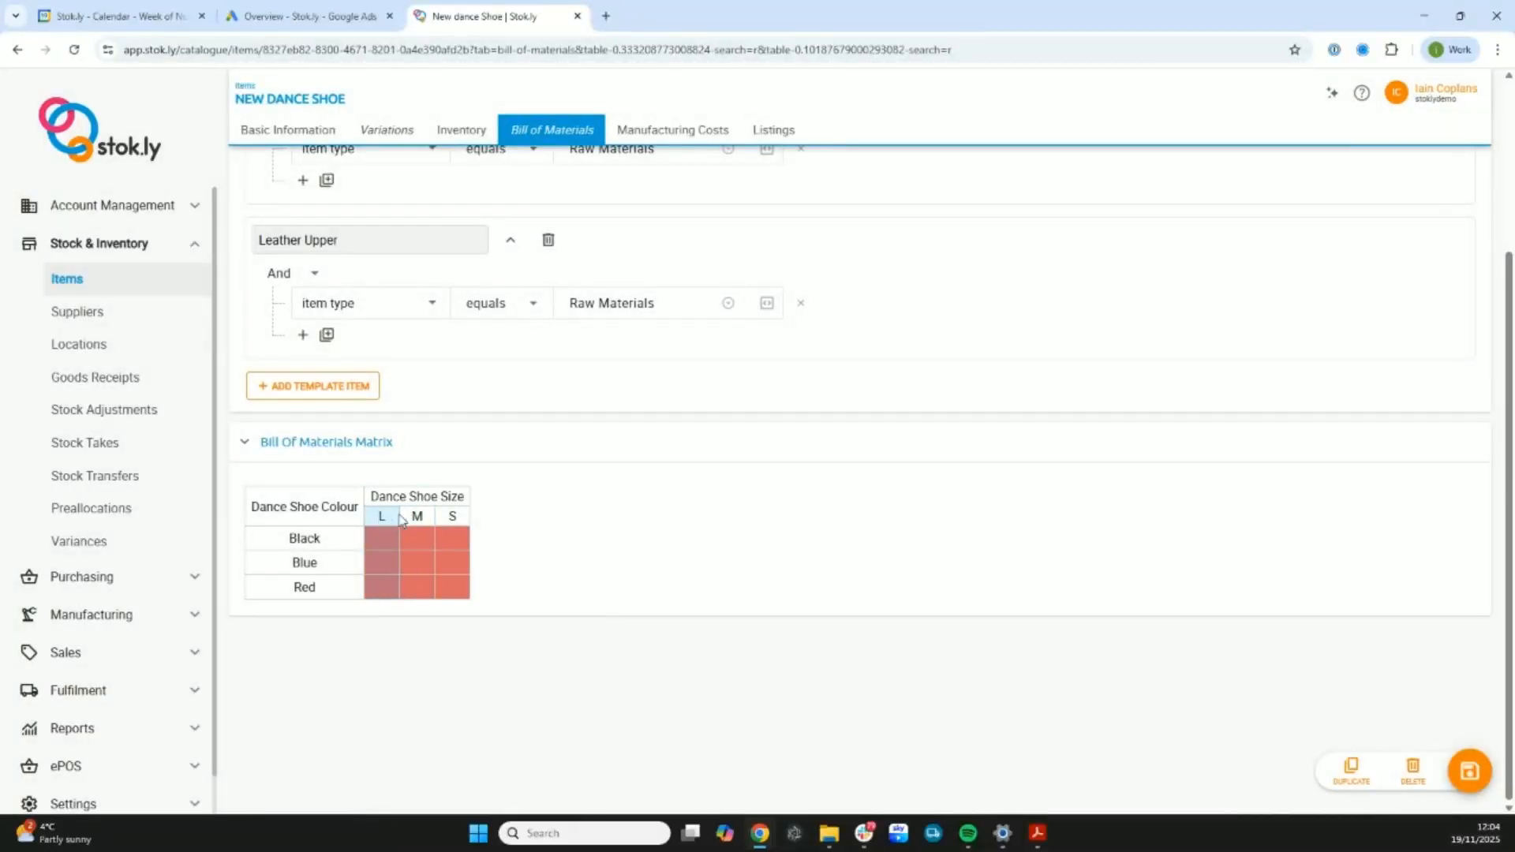
{"action": "left_click", "coordinate": [455, 519]}
{"action": "left_click", "coordinate": [528, 588]}
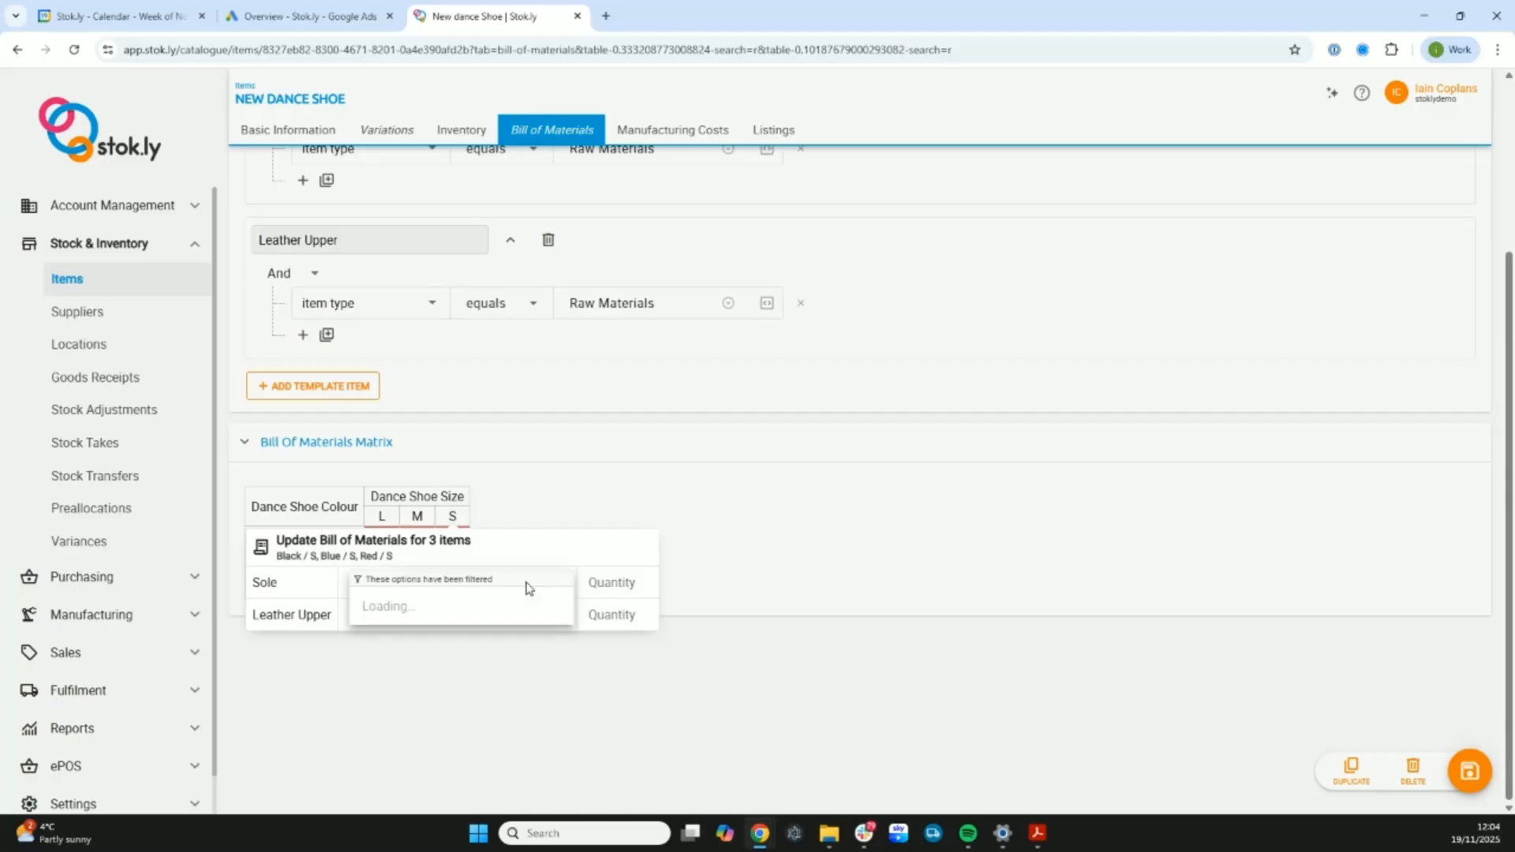
{"action": "scroll", "coordinate": [443, 663], "scroll_direction": "down", "scroll_amount": 1}
{"action": "left_click", "coordinate": [421, 645]}
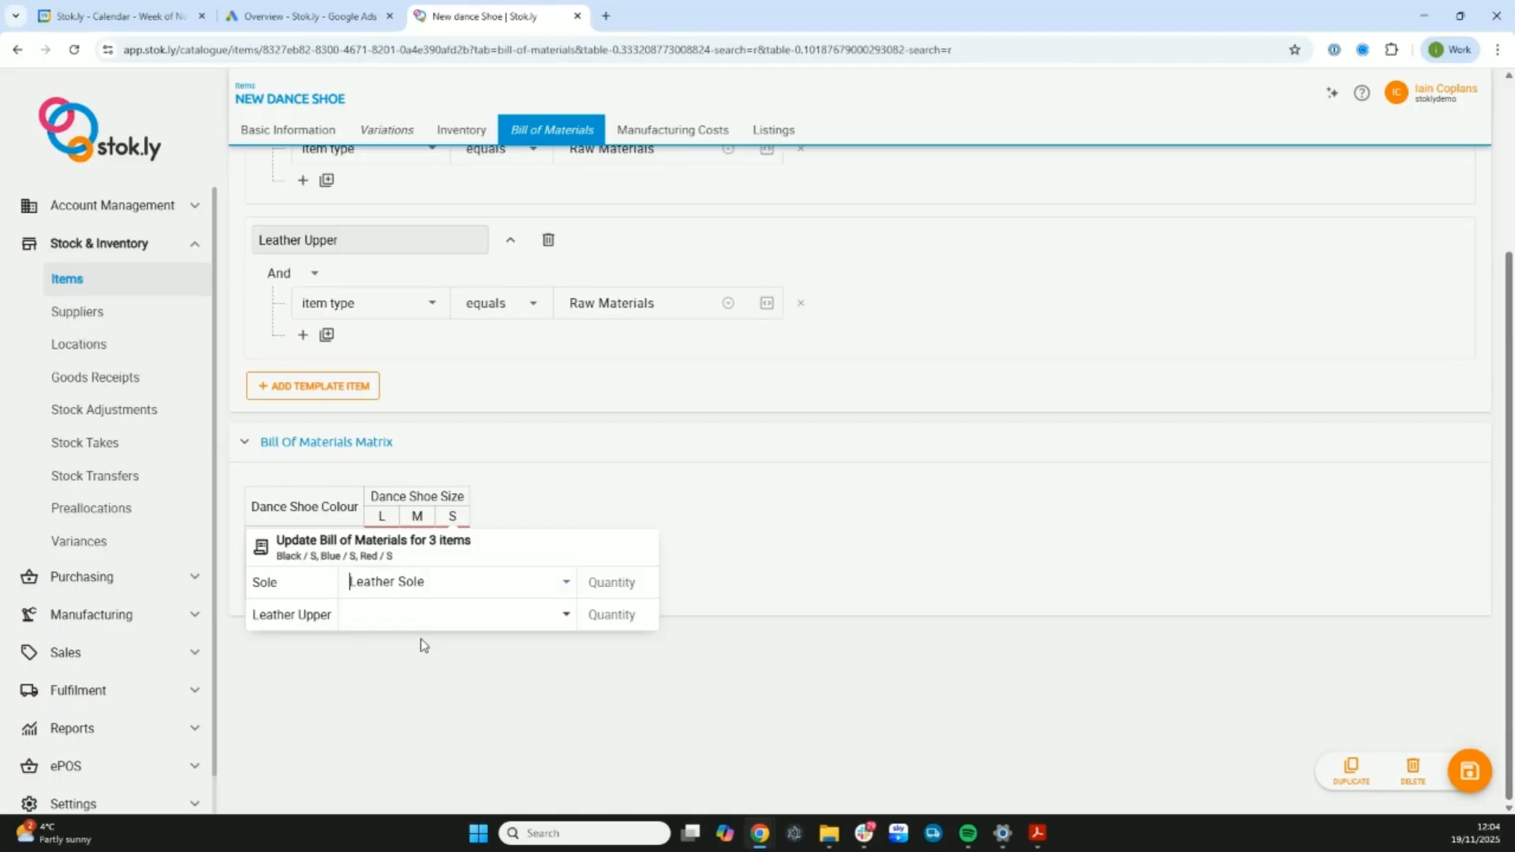
{"action": "left_click", "coordinate": [626, 581]}
{"action": "type", "text": "1"}
- Assign Leather Upper as the upper material for all size S variations and enter its quantity
{"action": "left_click", "coordinate": [502, 623]}
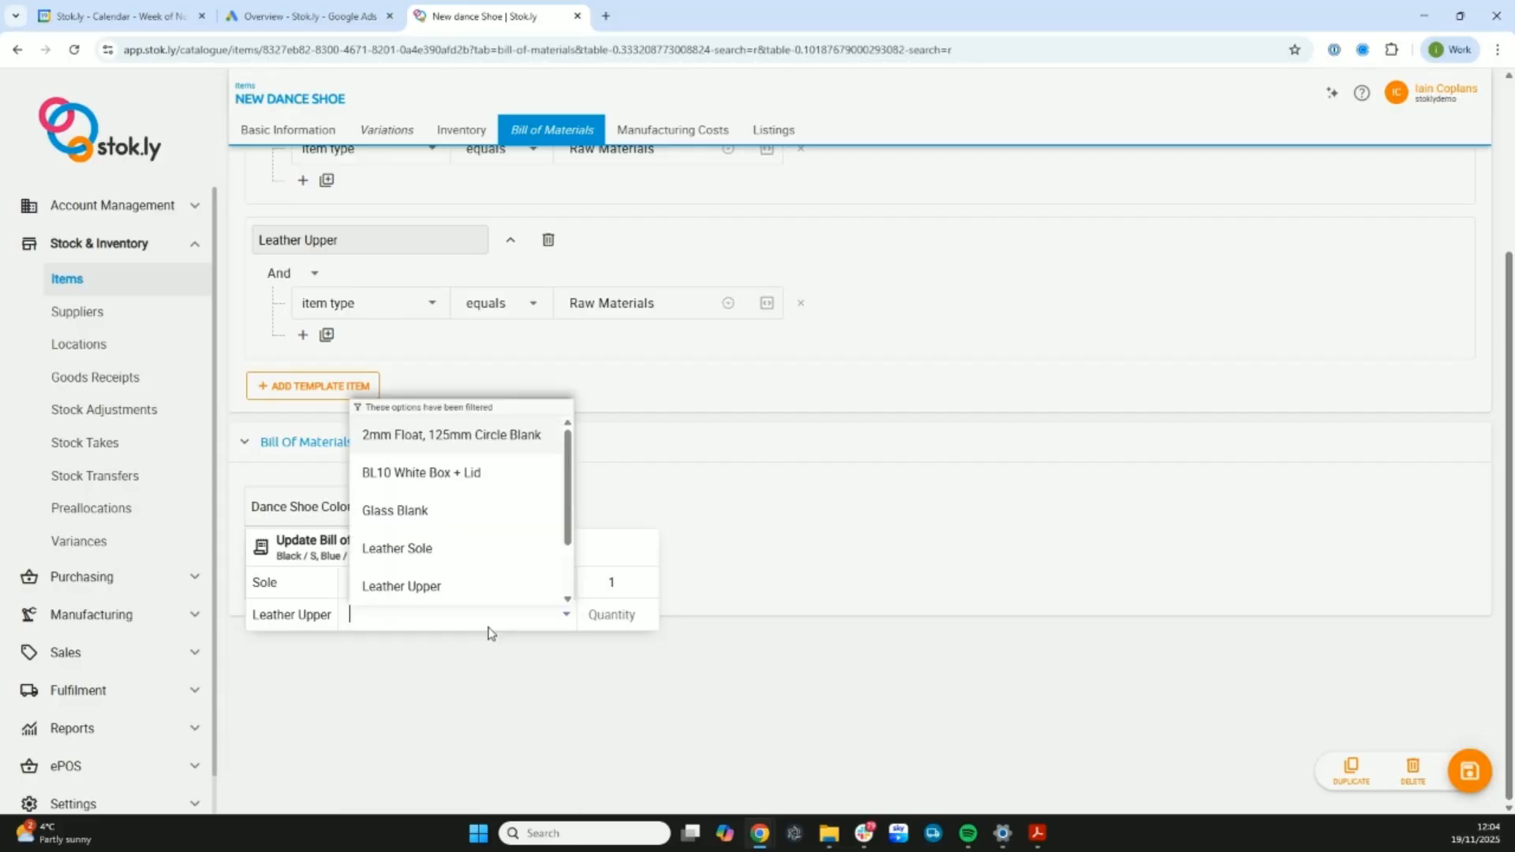
{"action": "left_click", "coordinate": [458, 585]}
{"action": "left_click", "coordinate": [598, 612]}
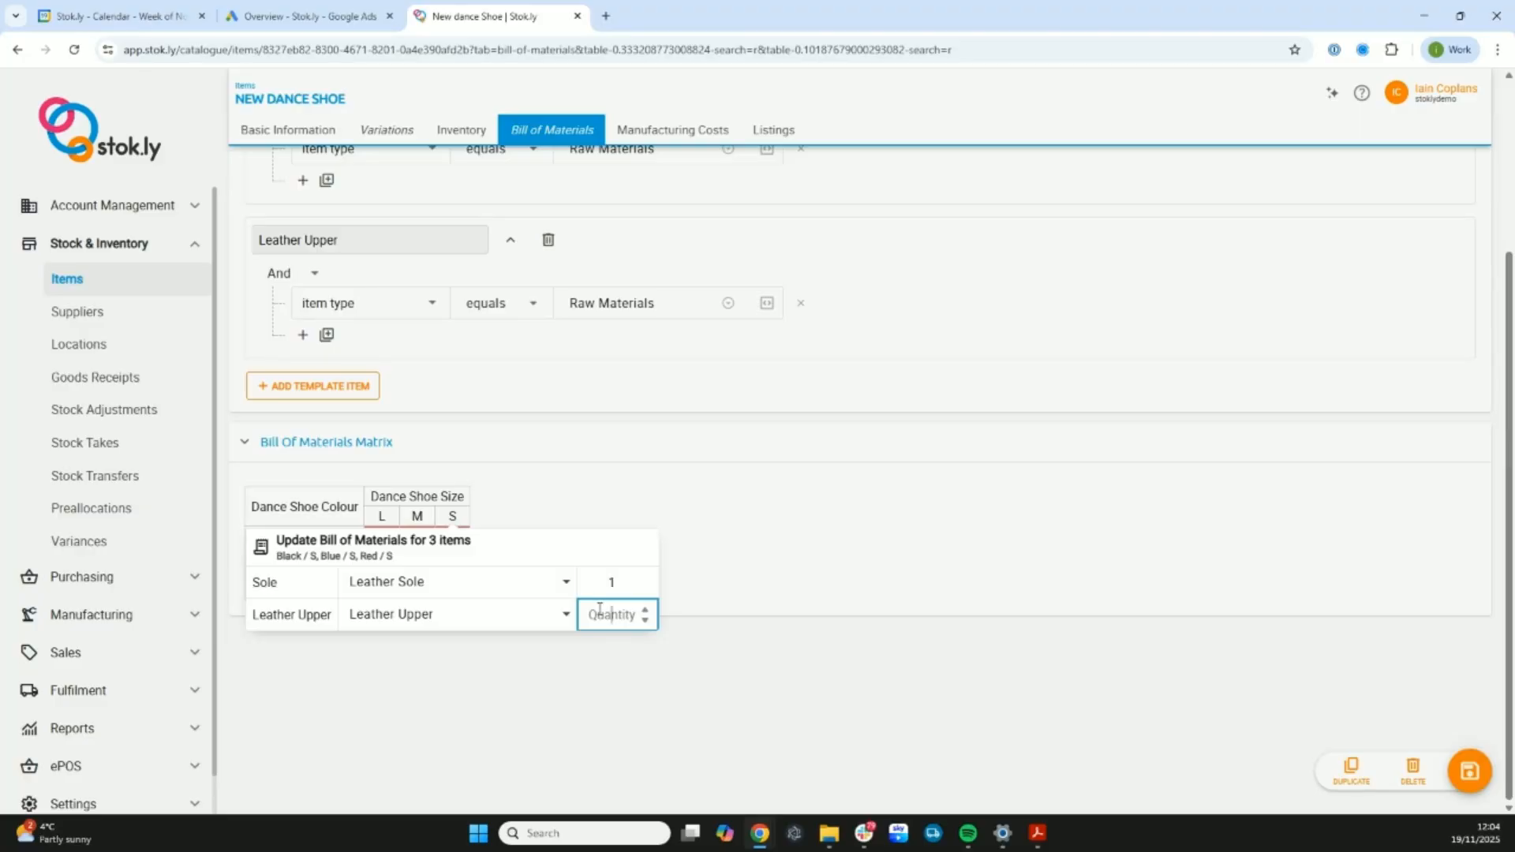
{"action": "type", "text": "11"}
{"action": "left_click", "coordinate": [610, 614]}
{"action": "type", "text": "0"}
{"action": "left_click", "coordinate": [919, 672]}
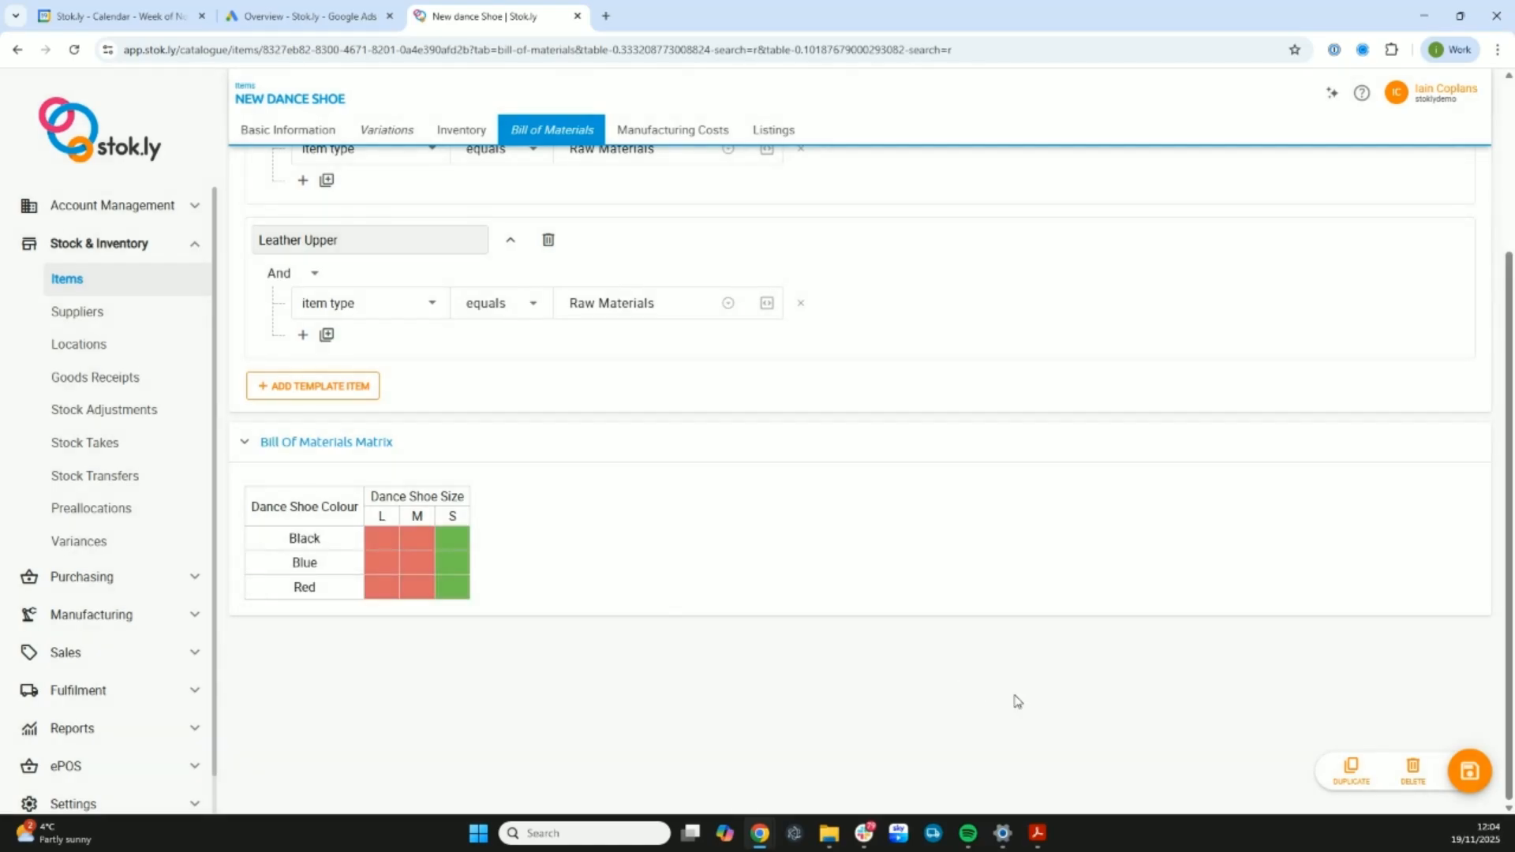
- Set the Sole of all size M variations in the matrix to Leather Sole with quantity 1
{"action": "left_click", "coordinate": [416, 518]}
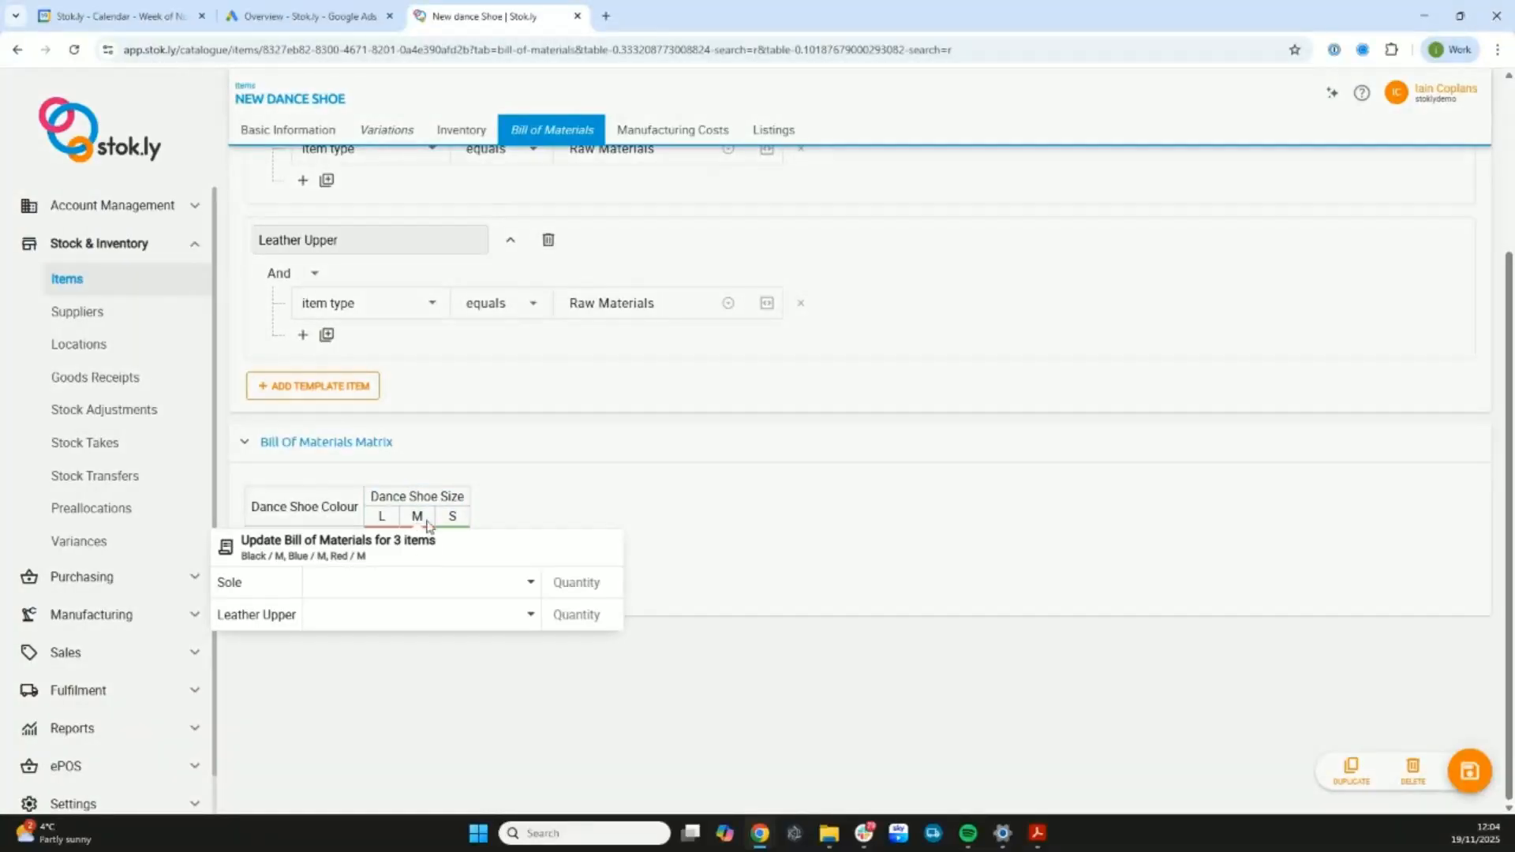
{"action": "left_click", "coordinate": [529, 588]}
{"action": "scroll", "coordinate": [426, 669], "scroll_direction": "down", "scroll_amount": 1}
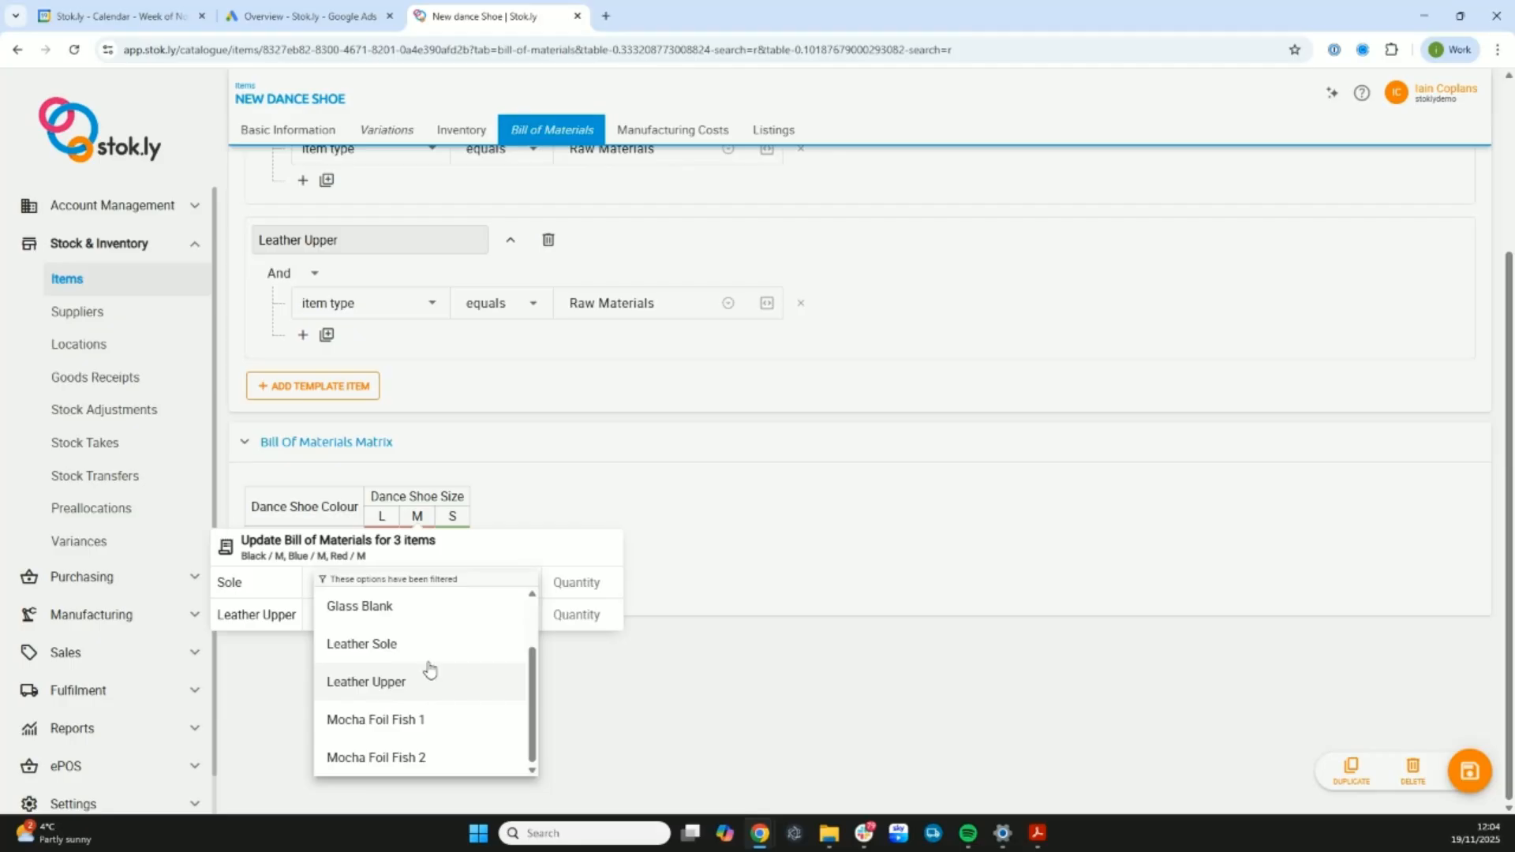
{"action": "left_click", "coordinate": [432, 645]}
{"action": "left_click", "coordinate": [559, 585]}
{"action": "type", "text": "1"}
- Assign Leather Upper with quantity 10.9 as the upper material for all size M variations
{"action": "left_click", "coordinate": [525, 619]}
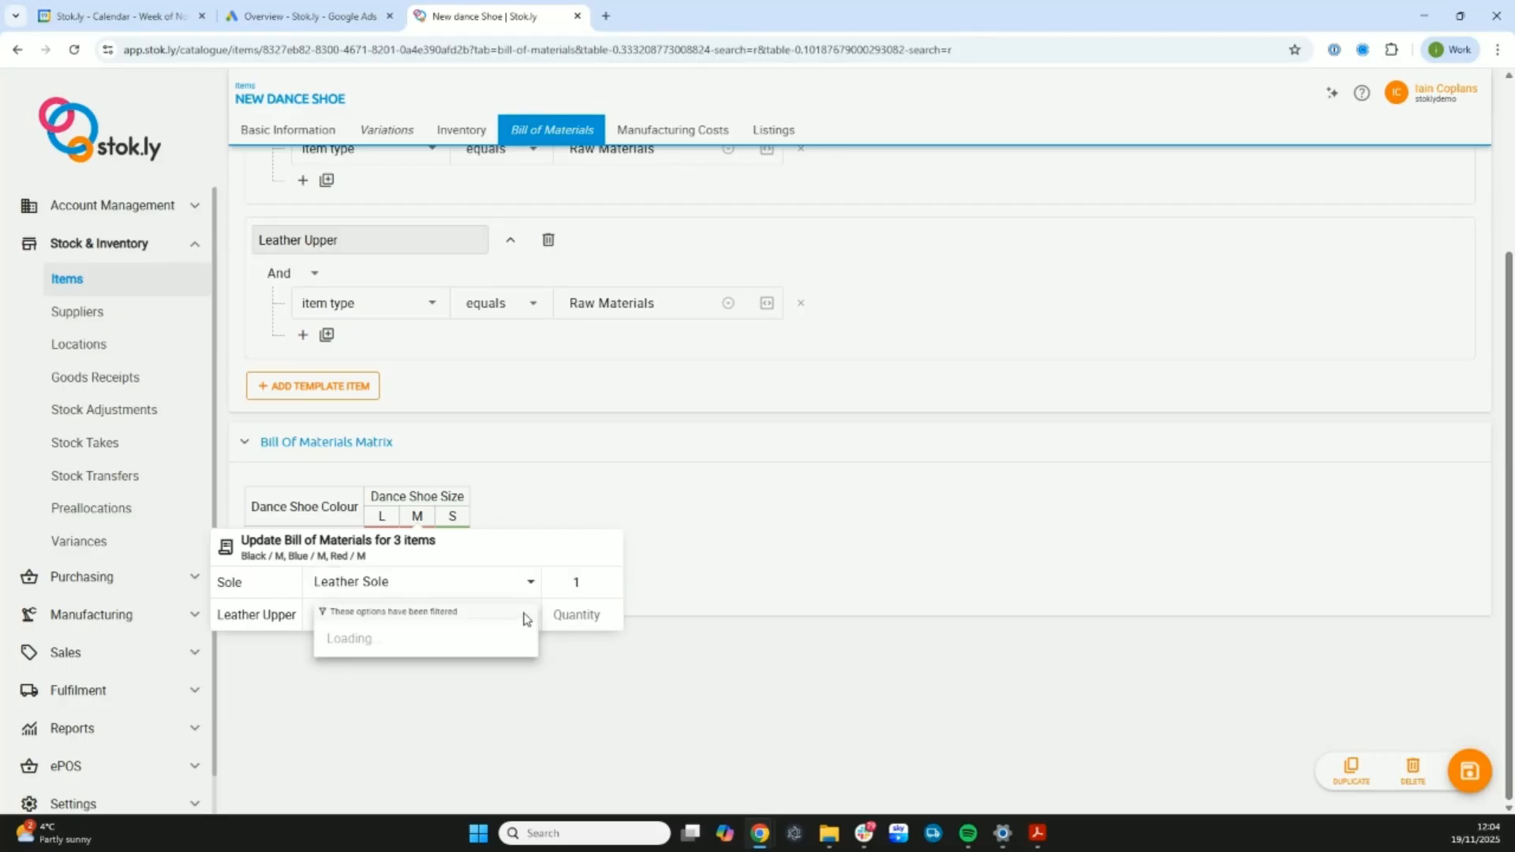
{"action": "left_click", "coordinate": [427, 590]}
{"action": "left_click", "coordinate": [574, 614]}
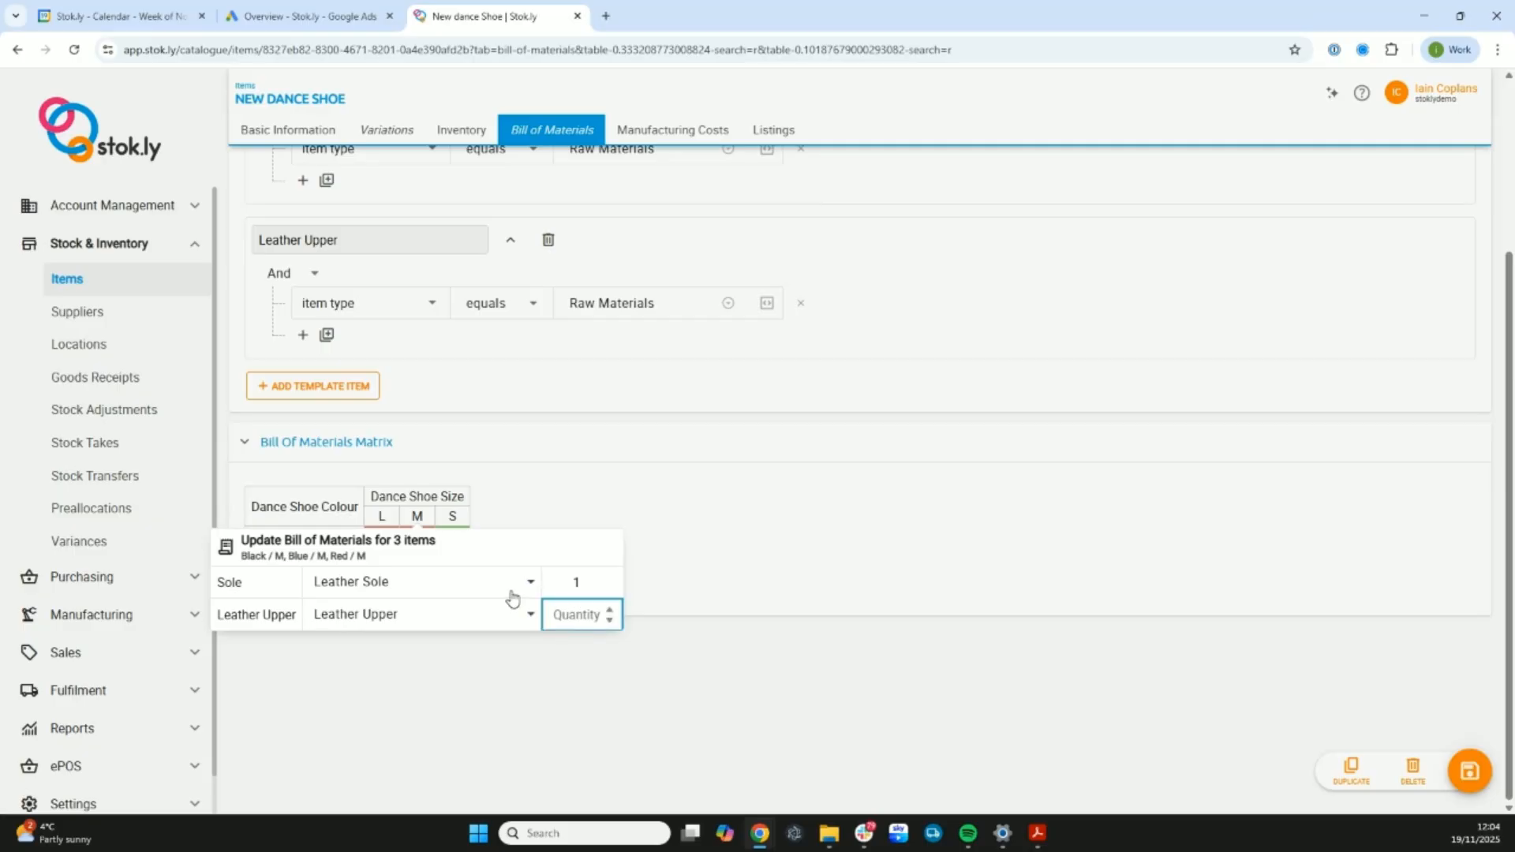
{"action": "type", "text": "10.9"}
{"action": "left_click", "coordinate": [746, 599]}
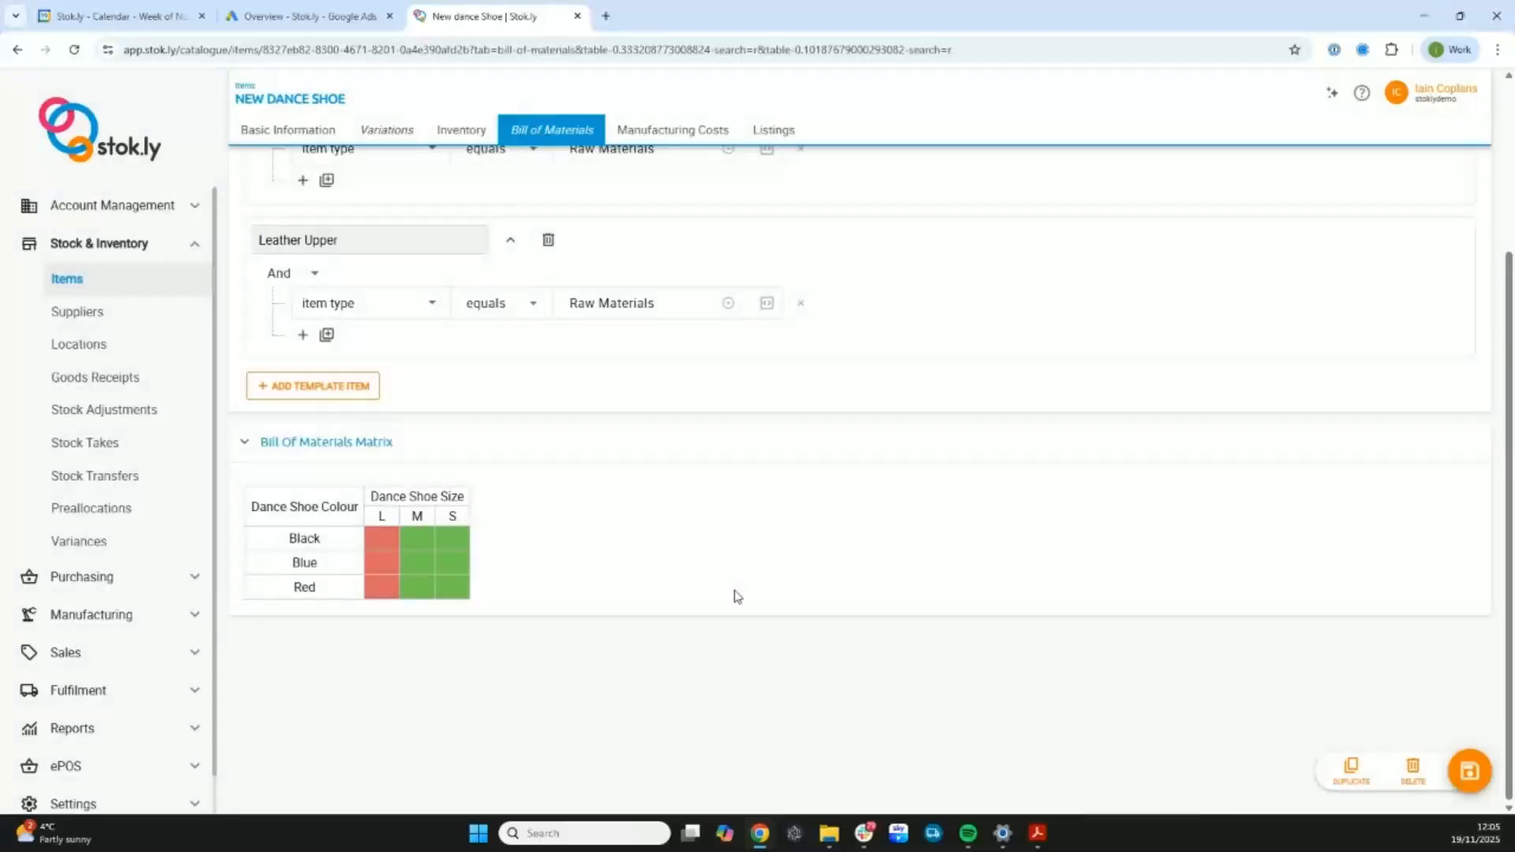
- Set the Sole of all size L variations in the matrix to Leather Sole with quantity 1
{"action": "left_click", "coordinate": [380, 518]}
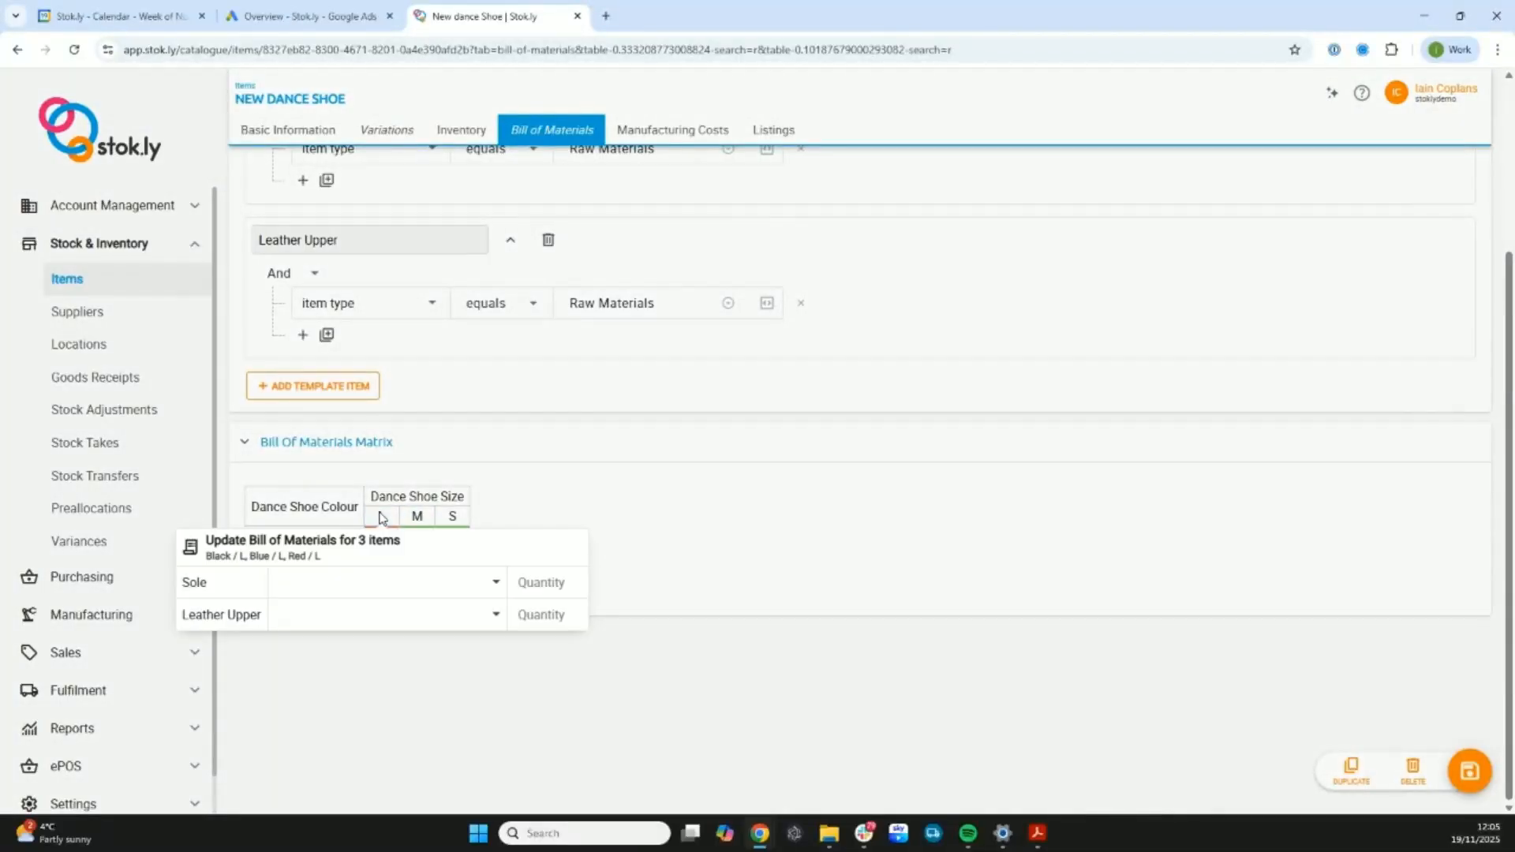
{"action": "left_click", "coordinate": [378, 582]}
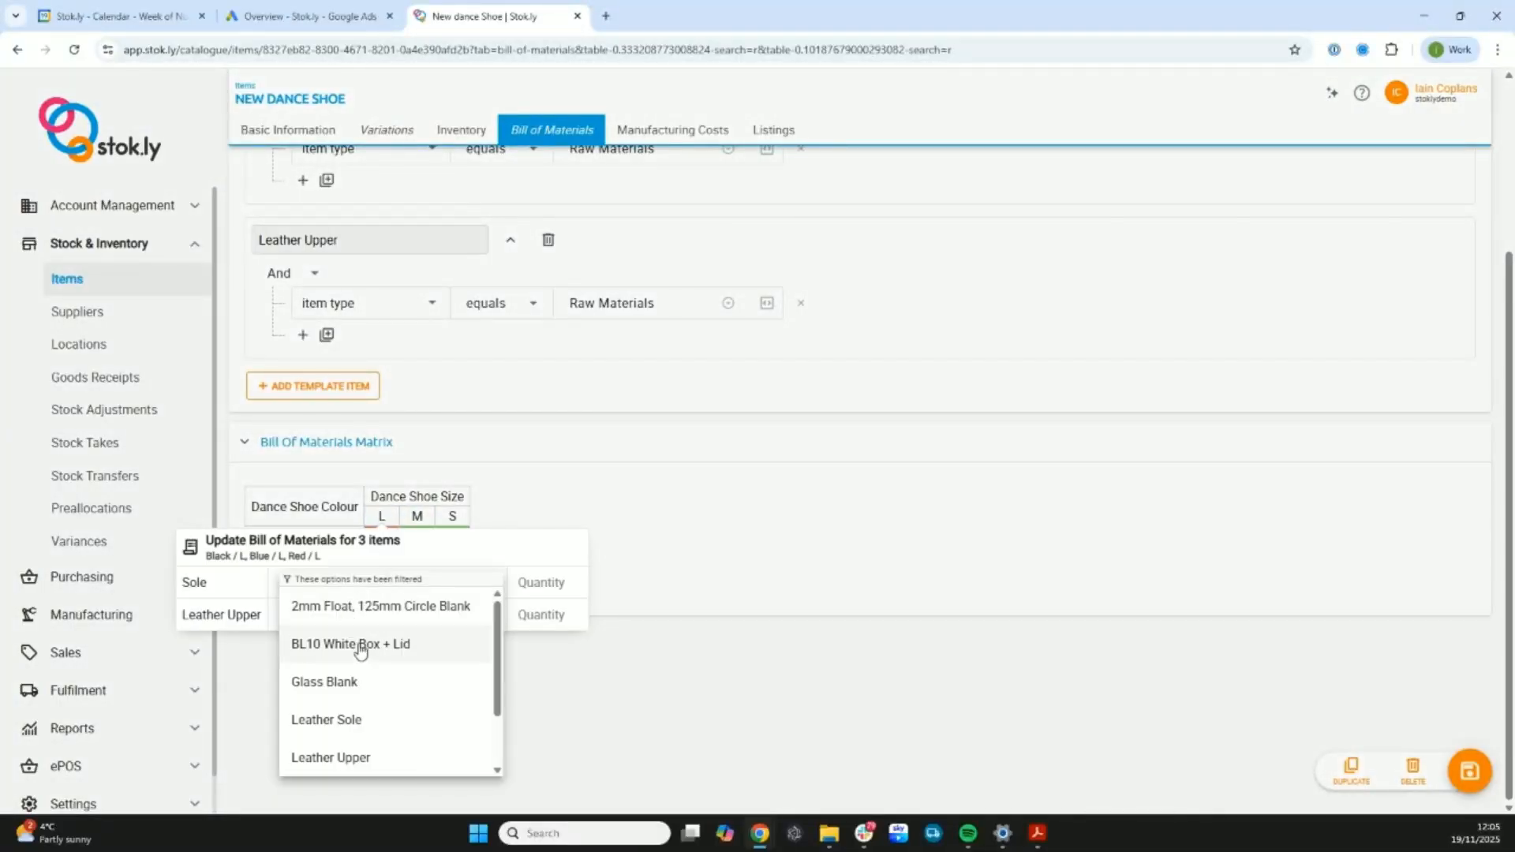
{"action": "left_click", "coordinate": [365, 717]}
{"action": "left_click", "coordinate": [541, 582]}
{"action": "type", "text": "1"}
- Assign Leather Upper with quantity 11.5 as the upper material for all size L variations, and save the item
{"action": "left_click", "coordinate": [404, 615]}
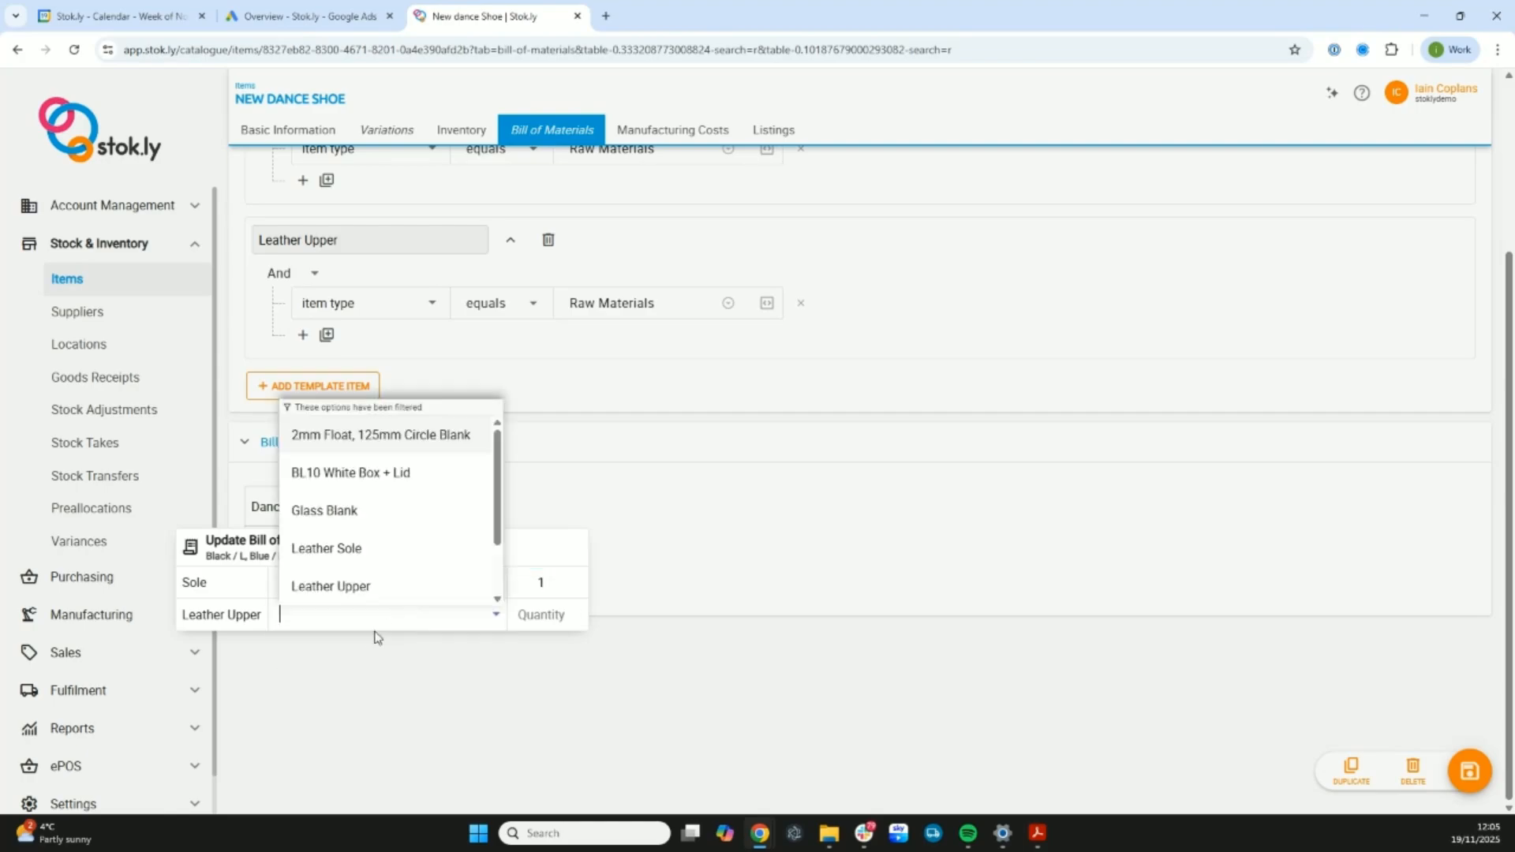
{"action": "left_click", "coordinate": [357, 587]}
{"action": "left_click", "coordinate": [535, 617]}
{"action": "type", "text": "11.5"}
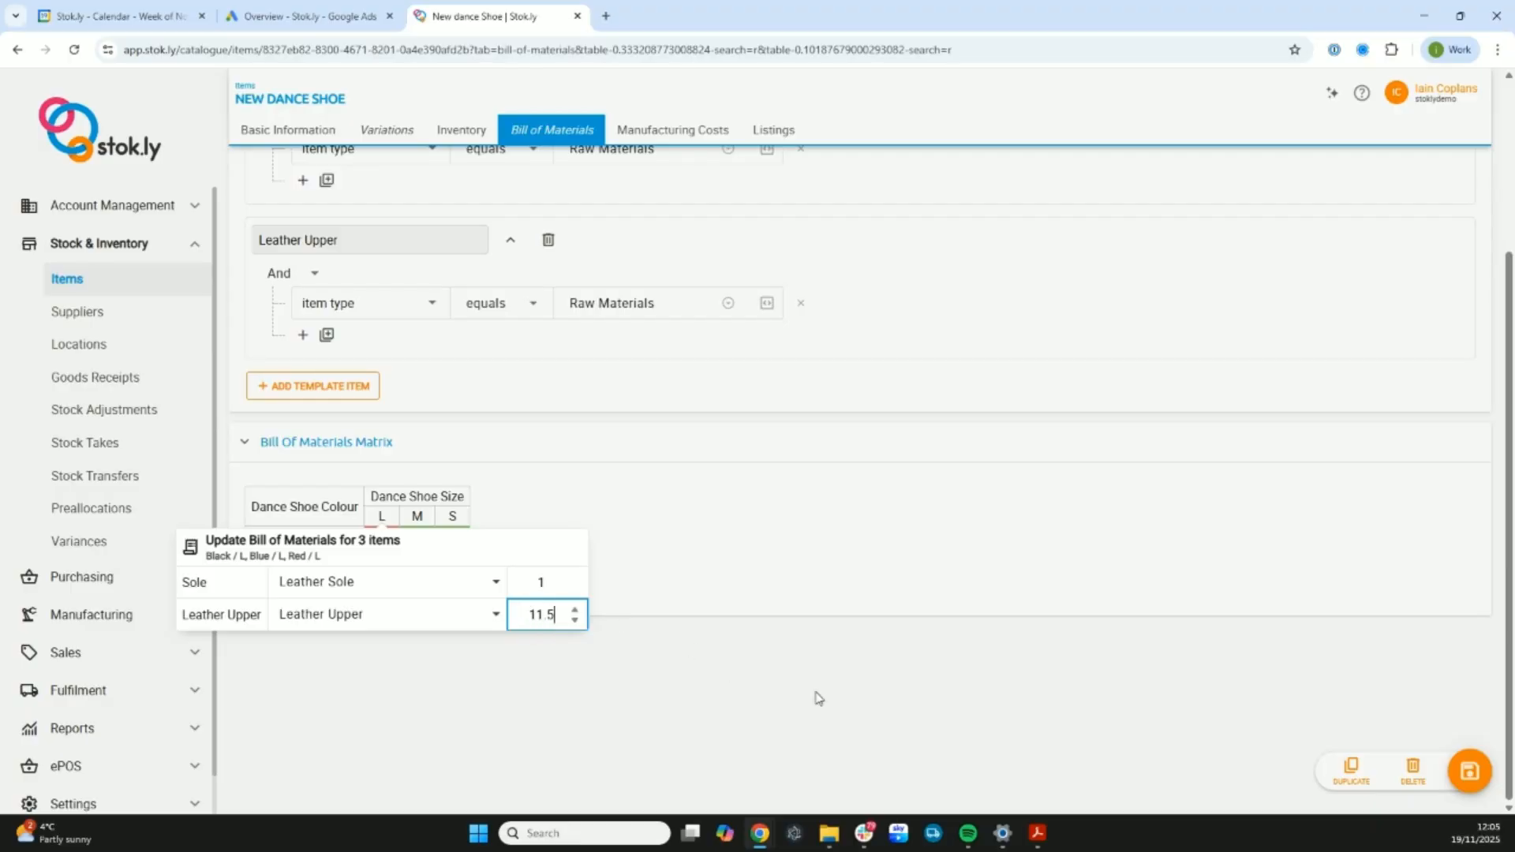
{"action": "left_click", "coordinate": [901, 671]}
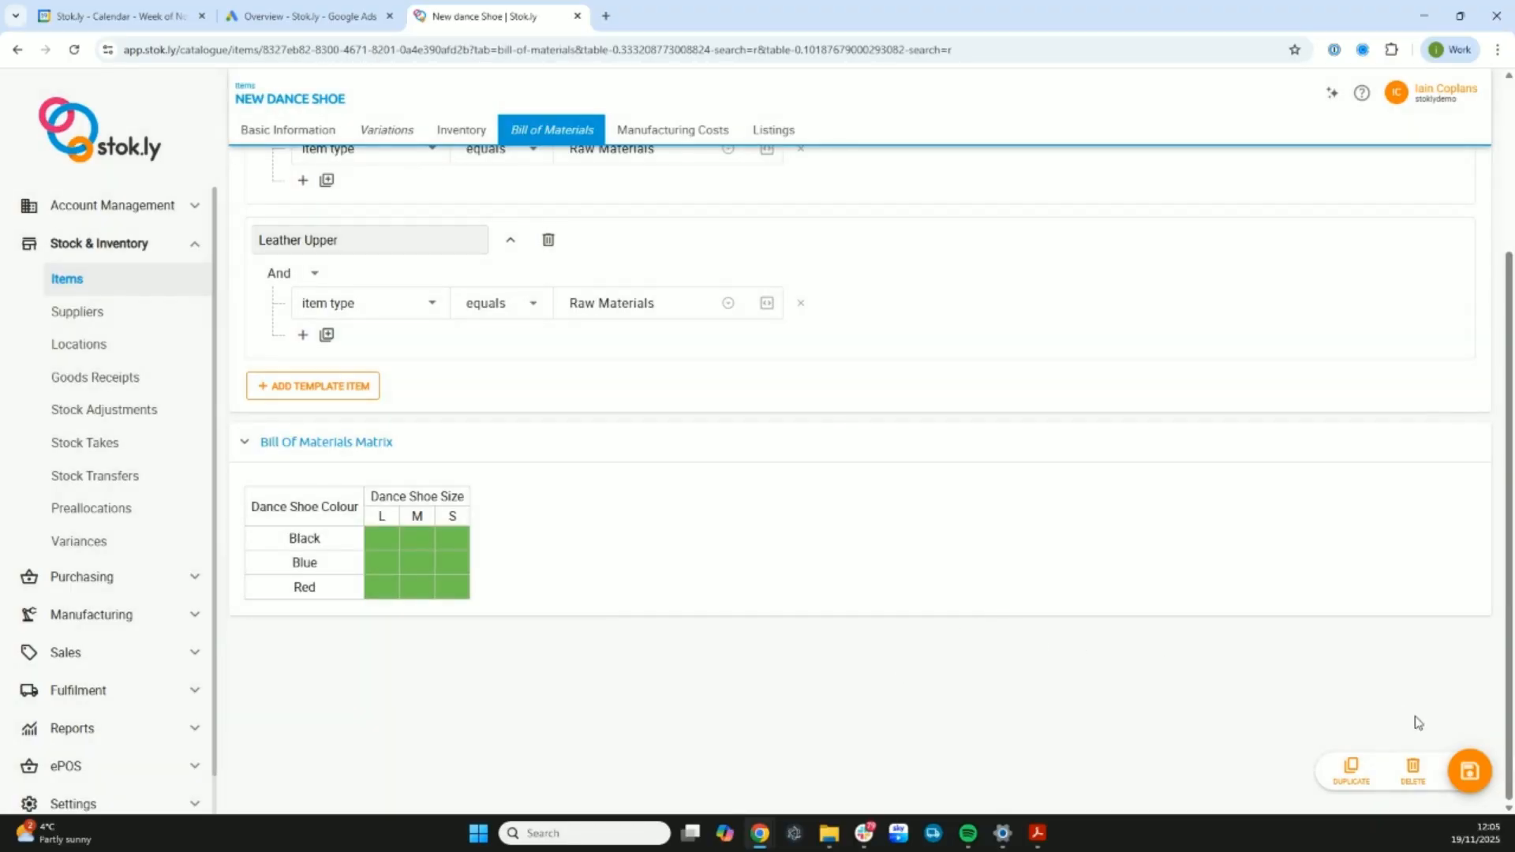
{"action": "left_click", "coordinate": [1471, 770]}
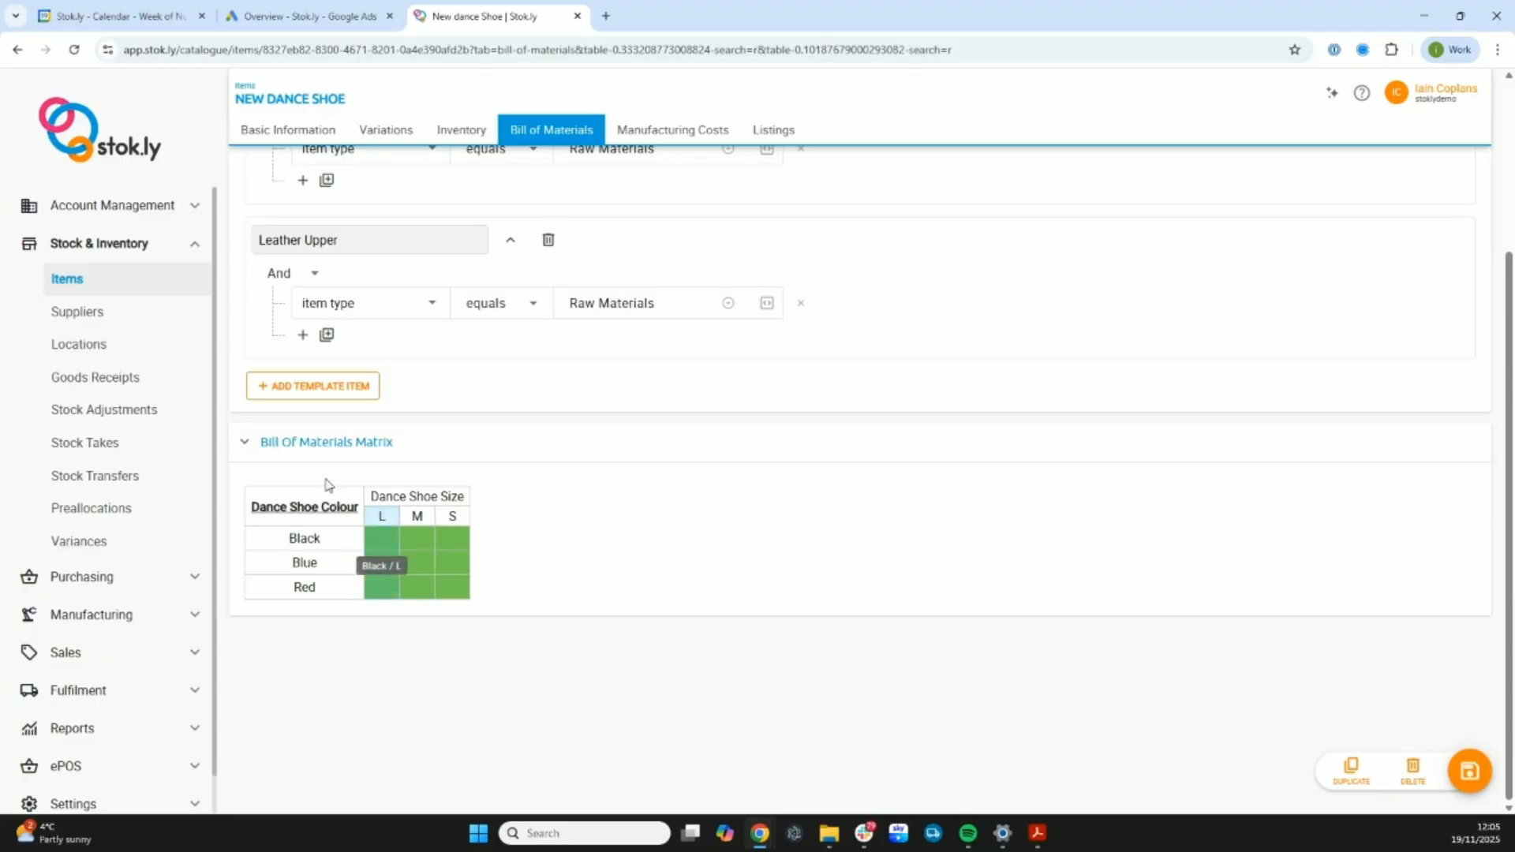
- Search the items list for "new" and review the bill of materials of the New dance Shoe - Black / L variation
{"action": "left_click", "coordinate": [89, 282]}
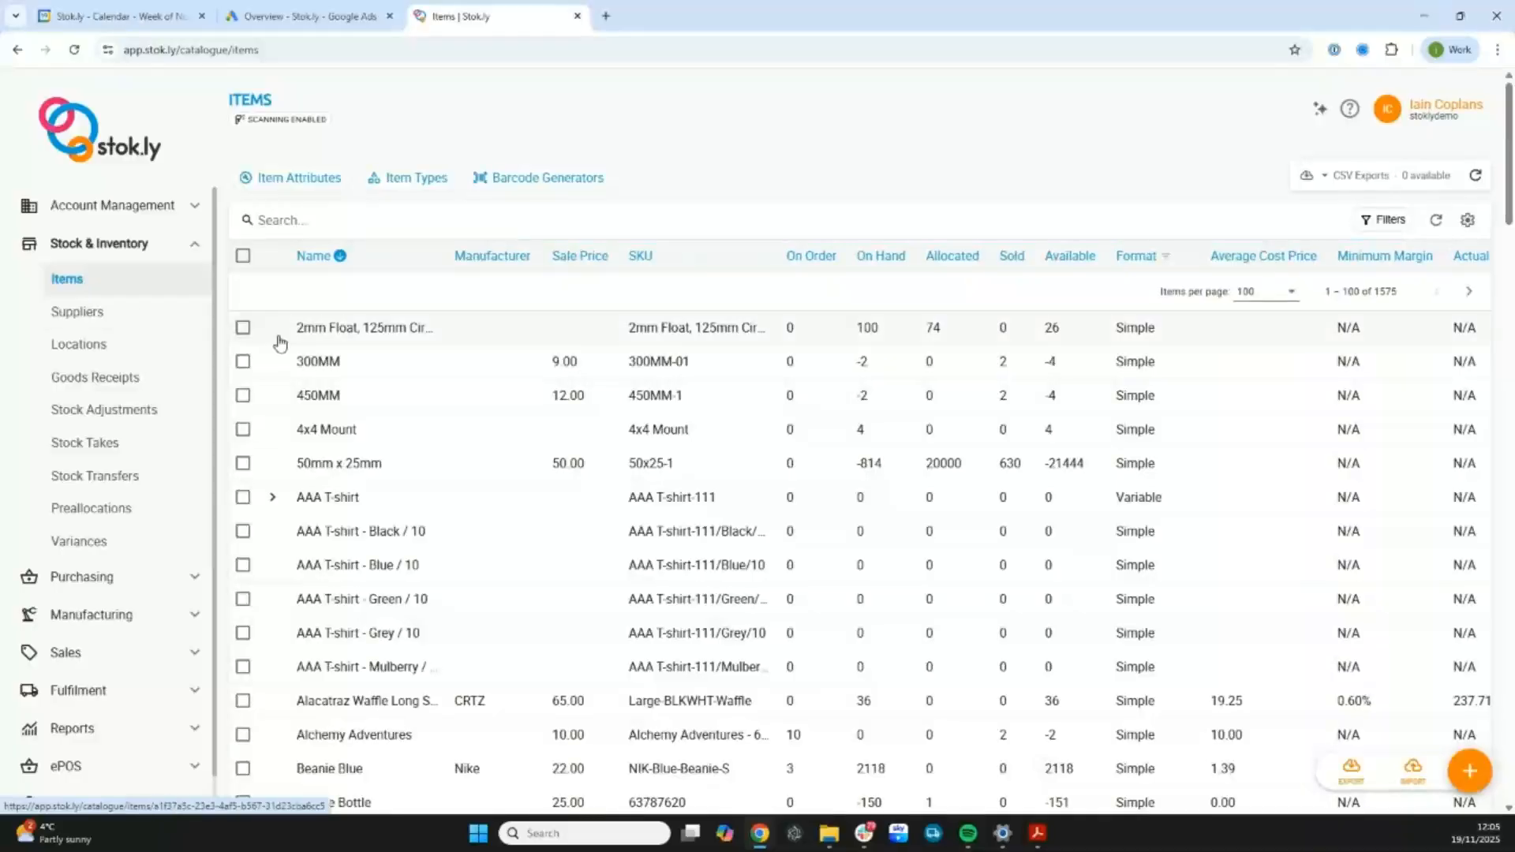
{"action": "left_click", "coordinate": [313, 218]}
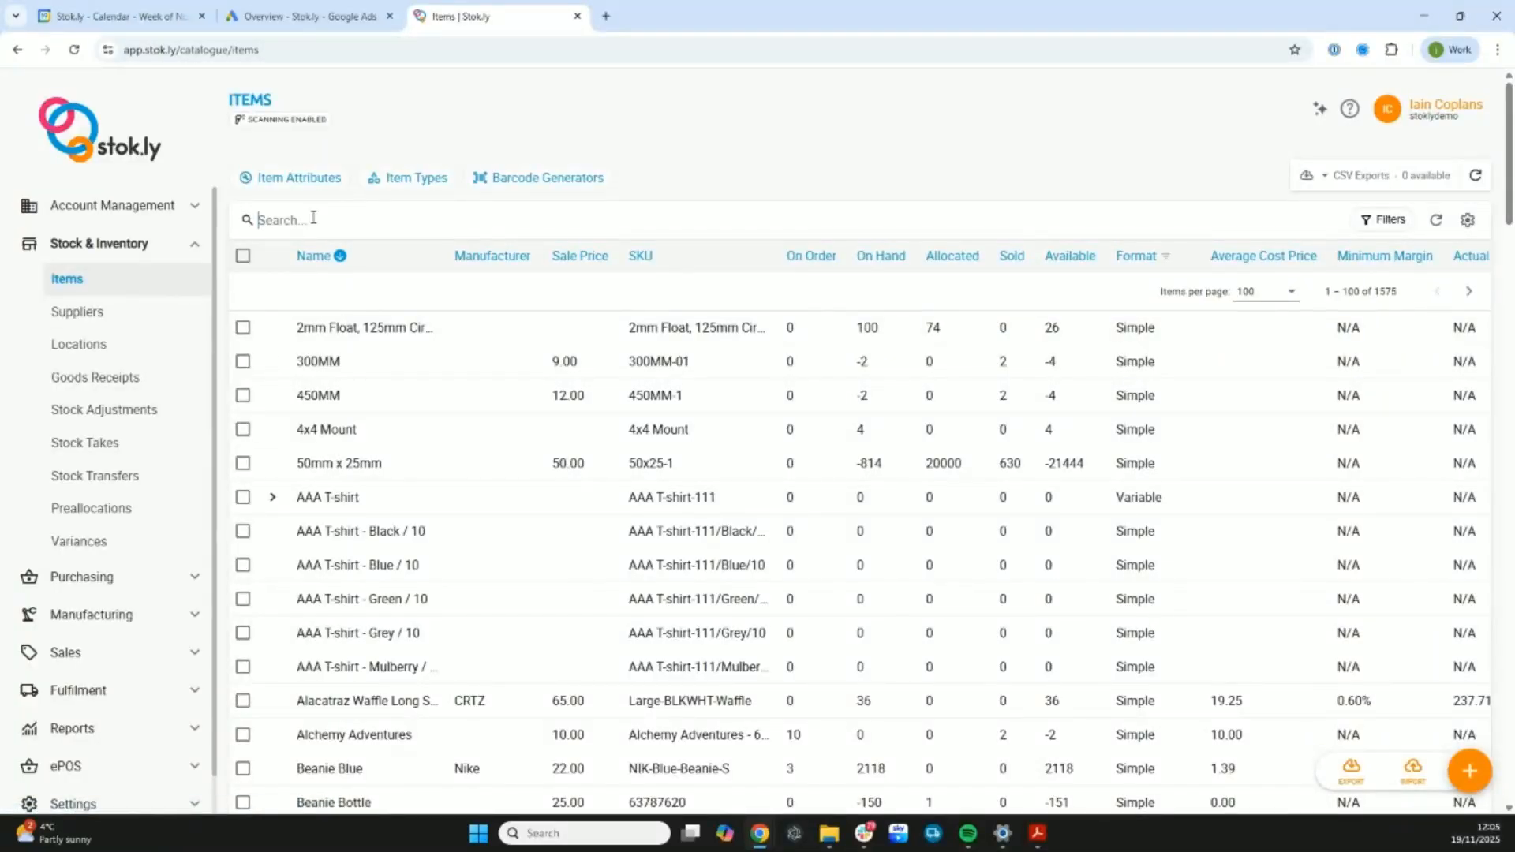
{"action": "type", "text": "new"}
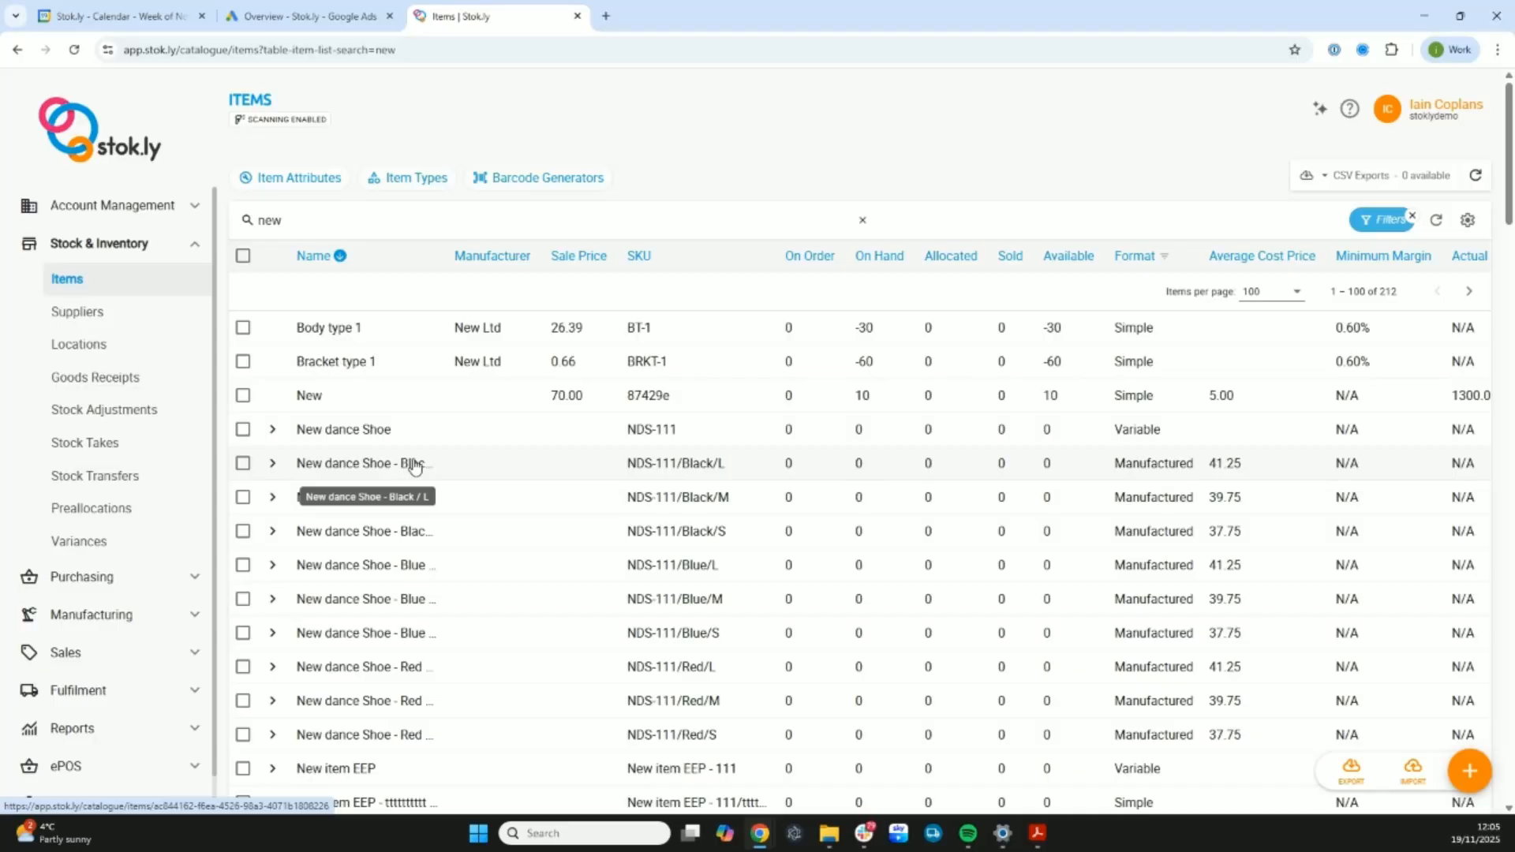
{"action": "left_click", "coordinate": [399, 469]}
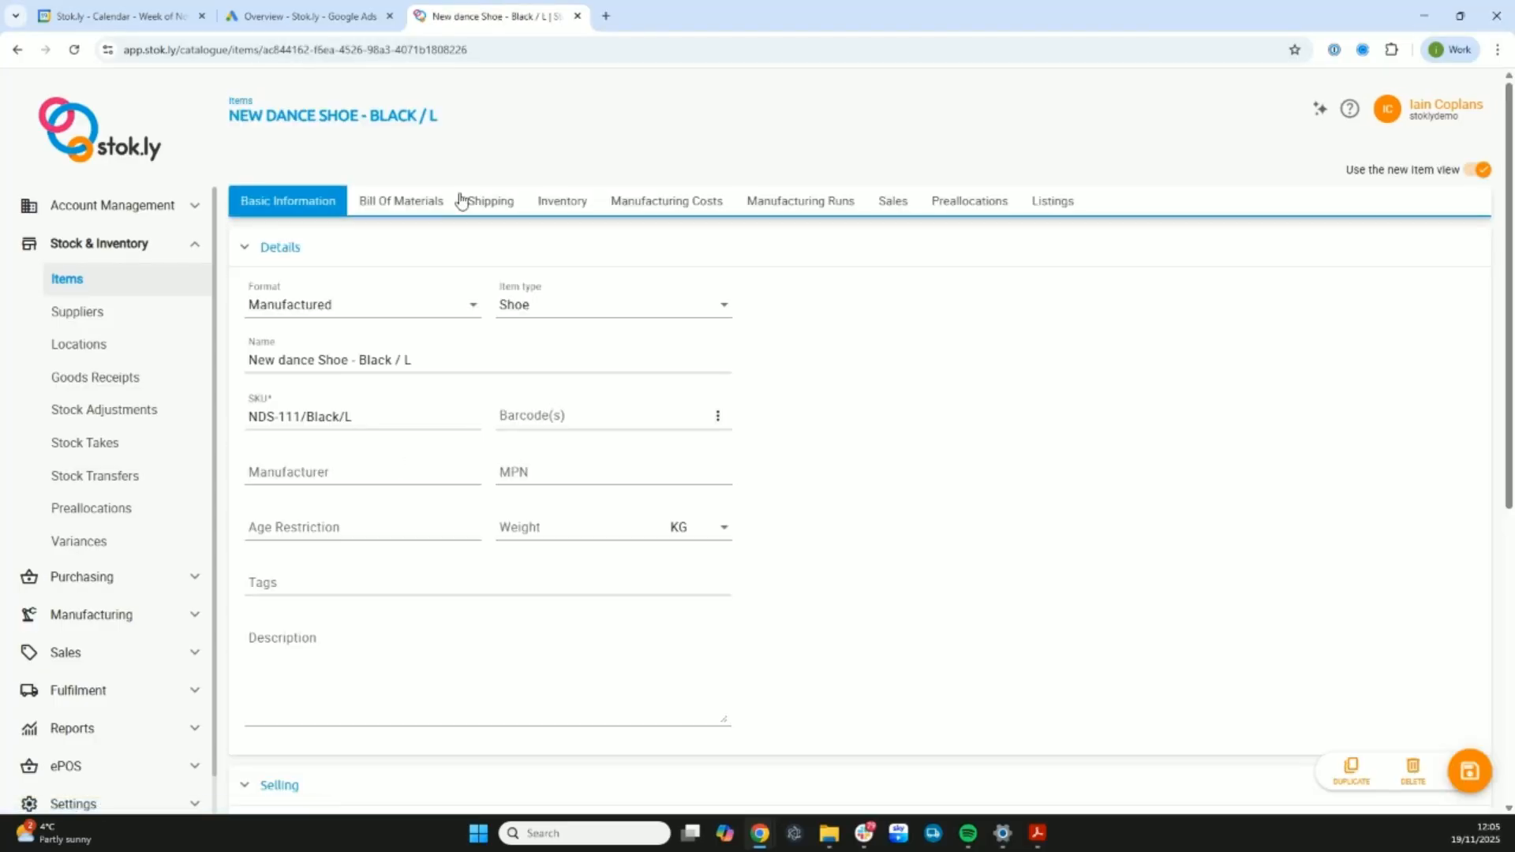
{"action": "left_click", "coordinate": [409, 203]}
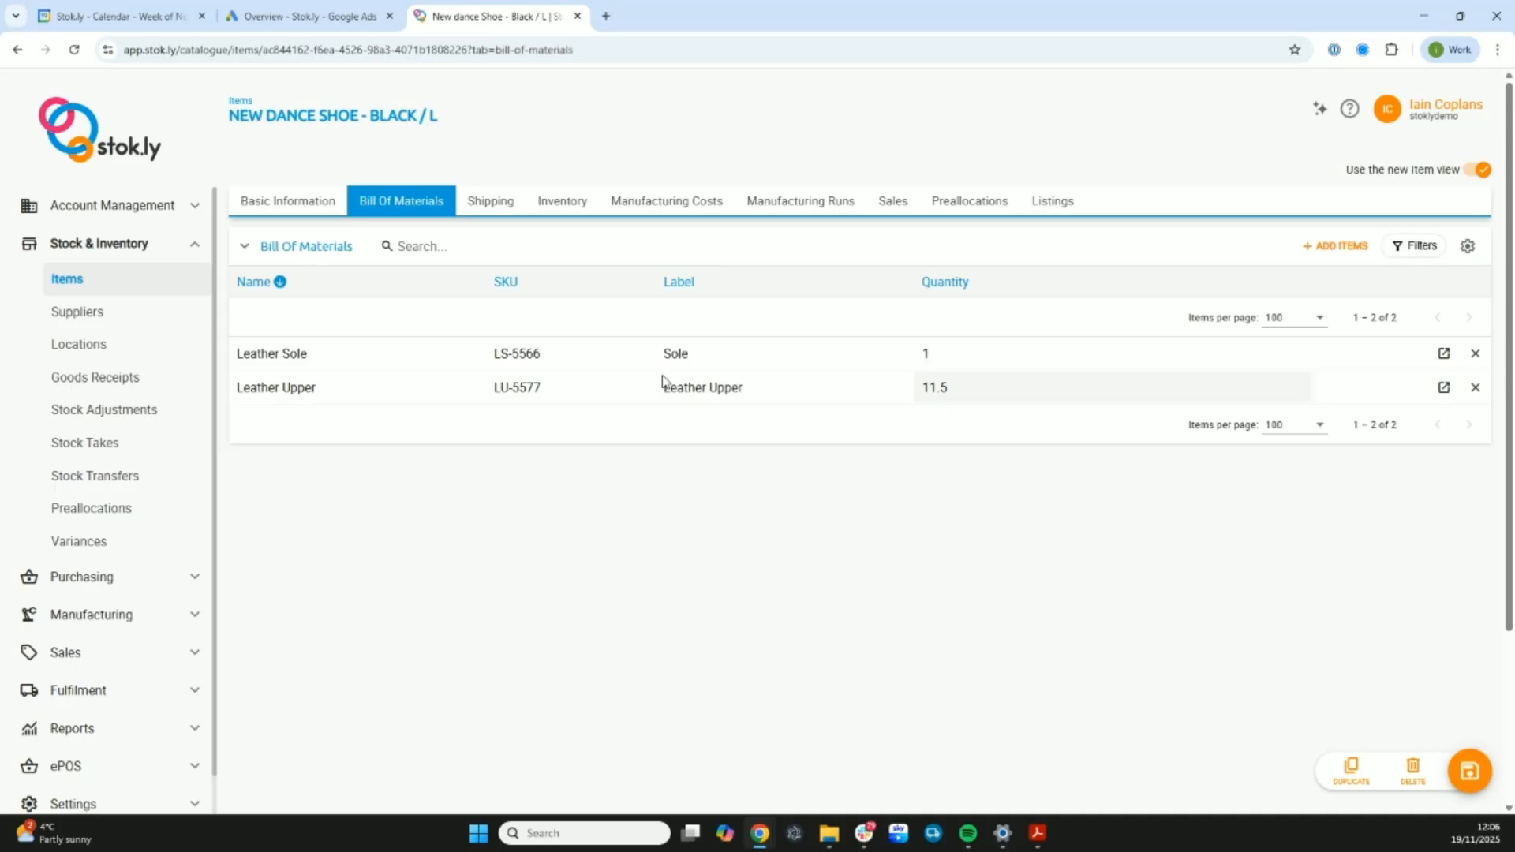
{"action": "left_click", "coordinate": [890, 419]}
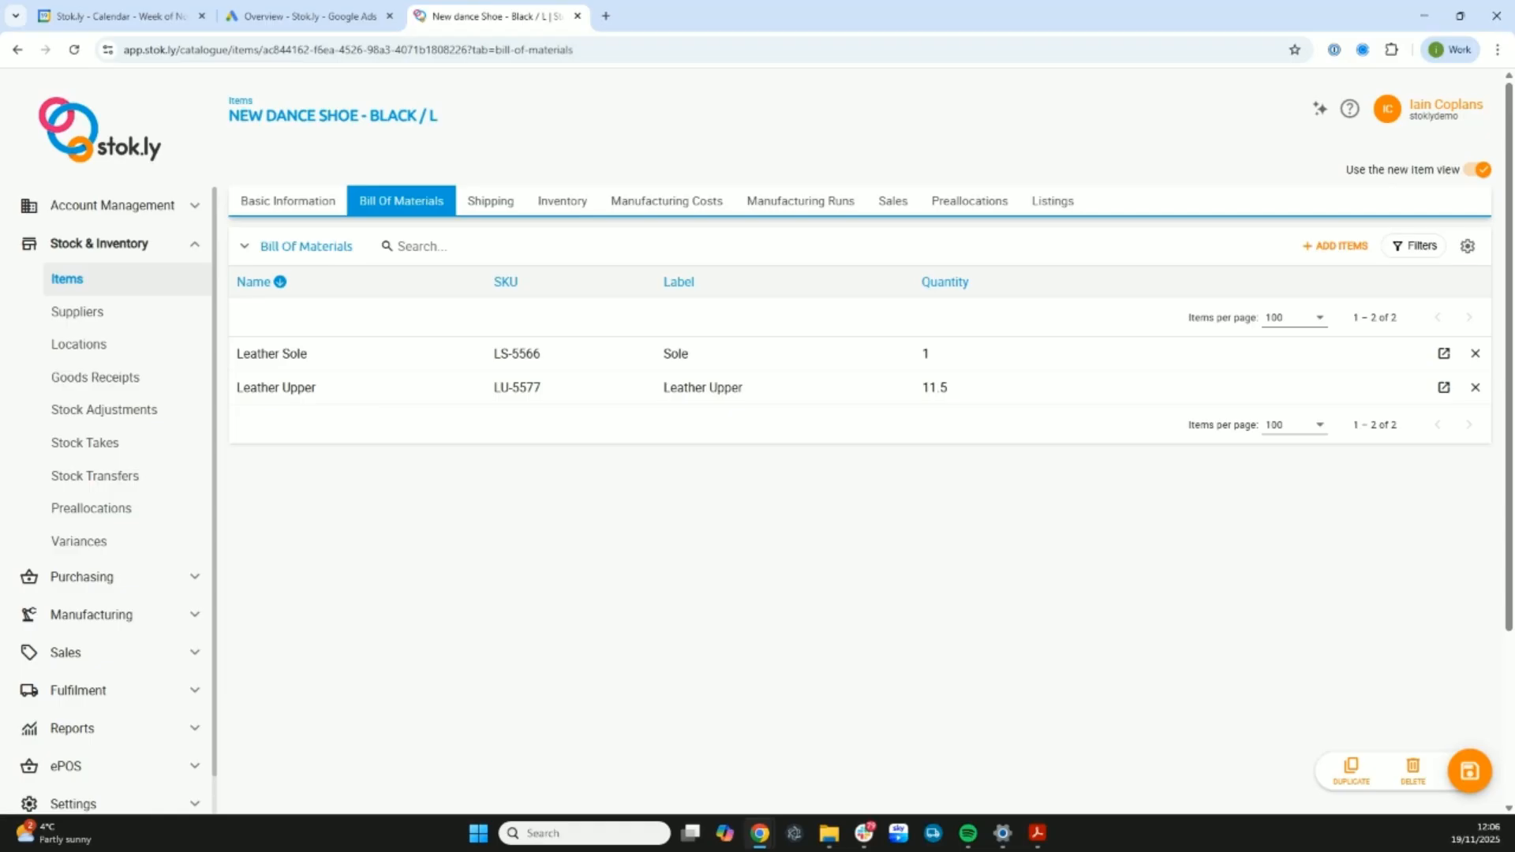